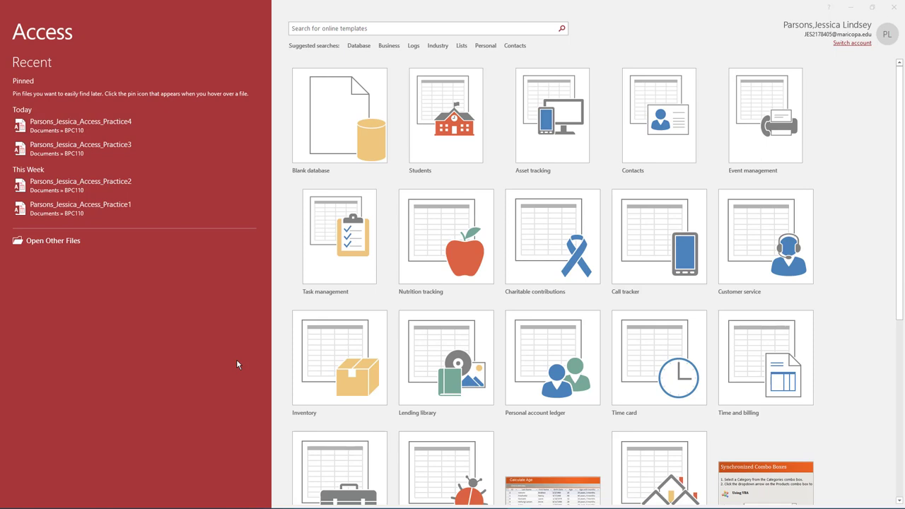
# Open the Practice4 database from the Recent files list.
pyautogui.click(126, 124)
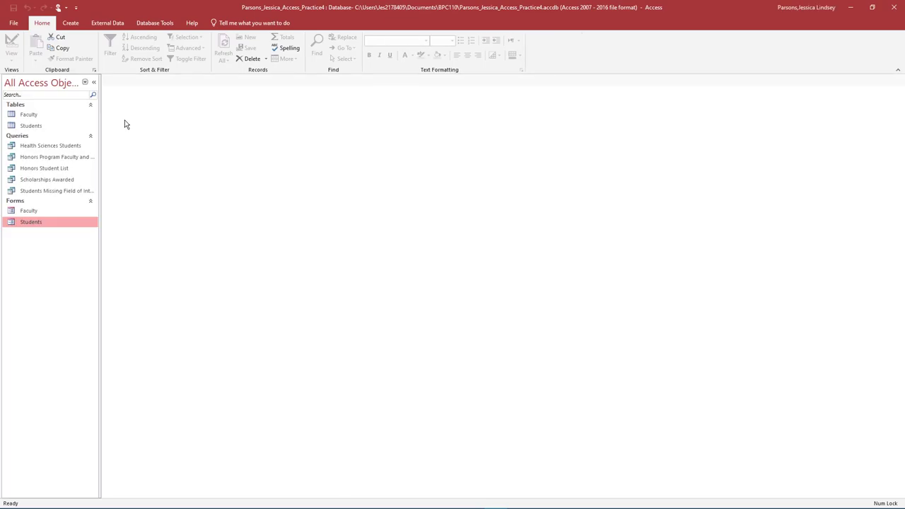
# Save a copy of the database as an Access database named Practice5.
pyautogui.click(13, 23)
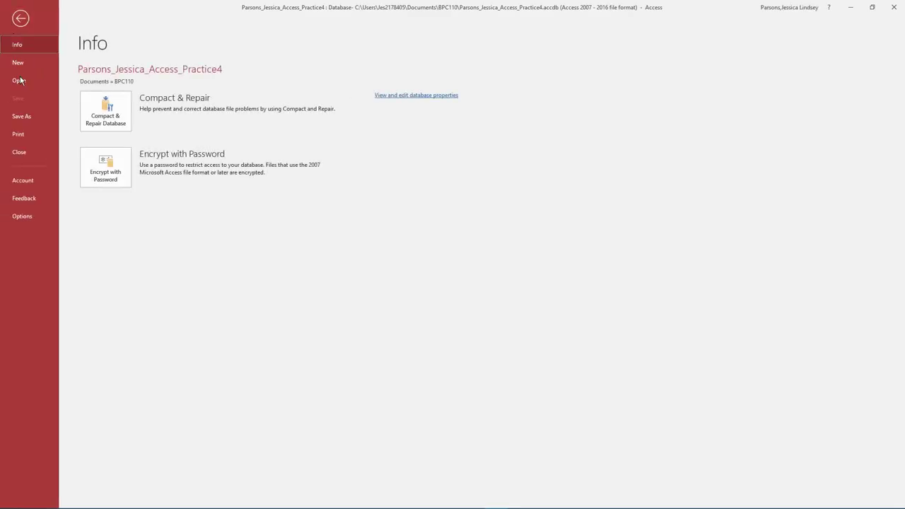
pyautogui.click(29, 117)
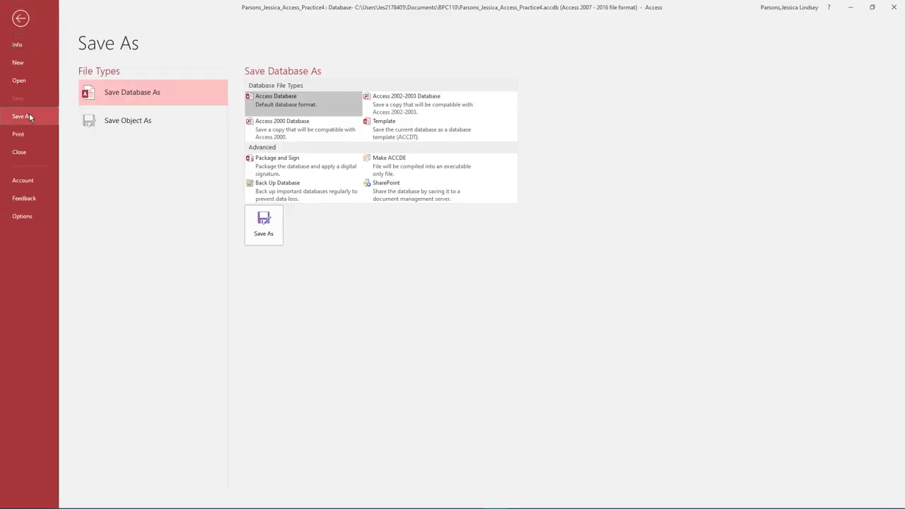
pyautogui.click(263, 225)
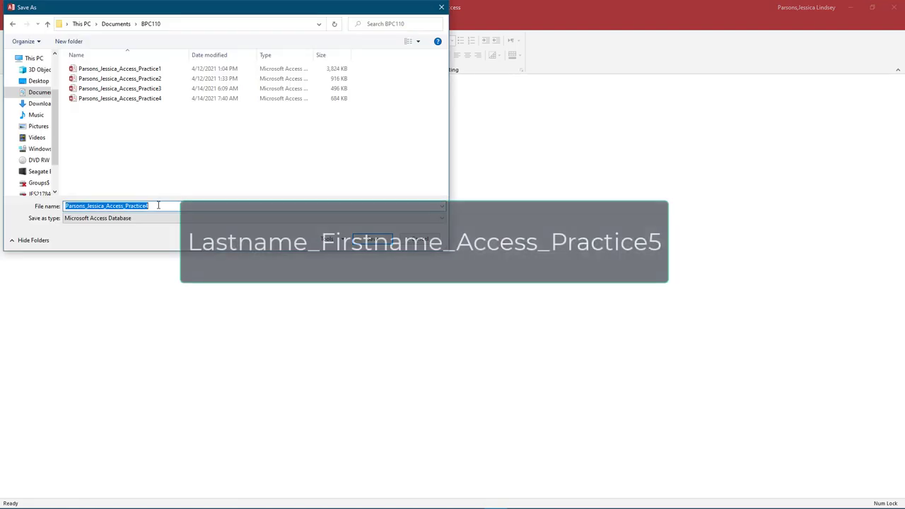
pyautogui.click(158, 206)
pyautogui.press('BackSpace')
pyautogui.write('5')
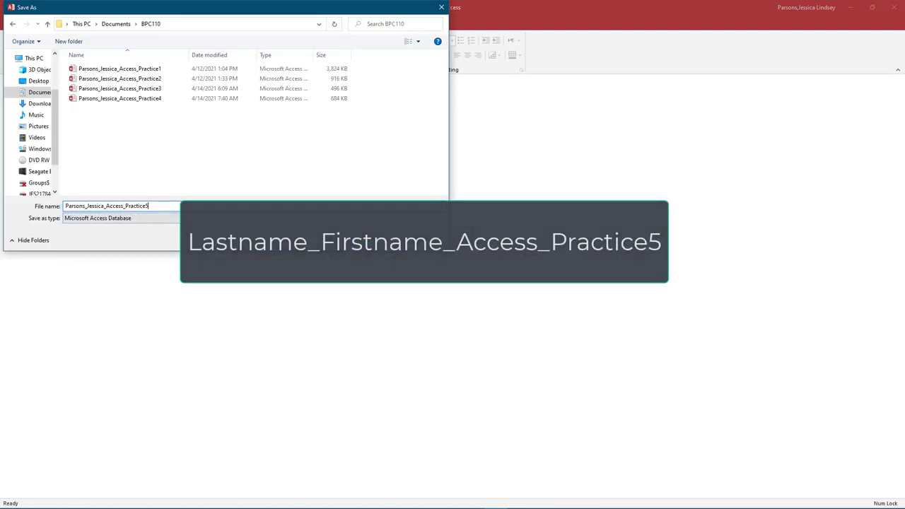
pyautogui.click(375, 241)
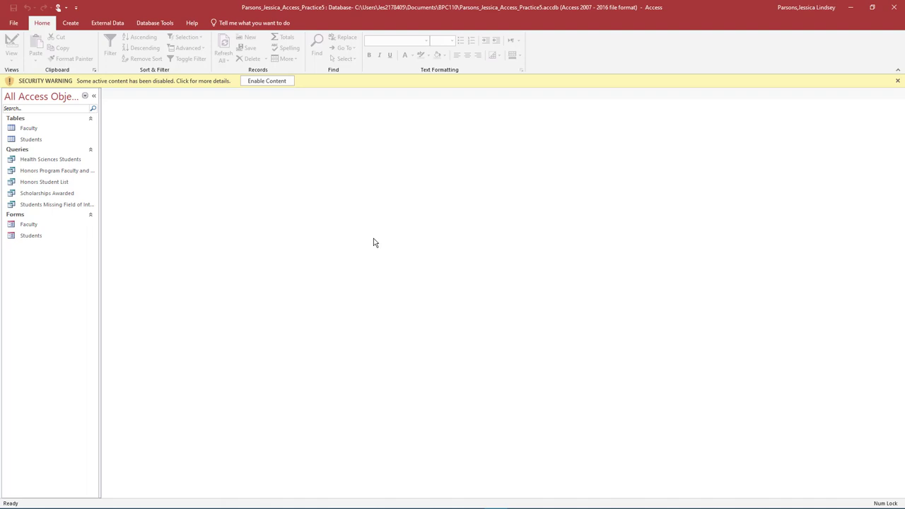
# Enable the blocked content and generate a new report from the Students table.
pyautogui.click(290, 80)
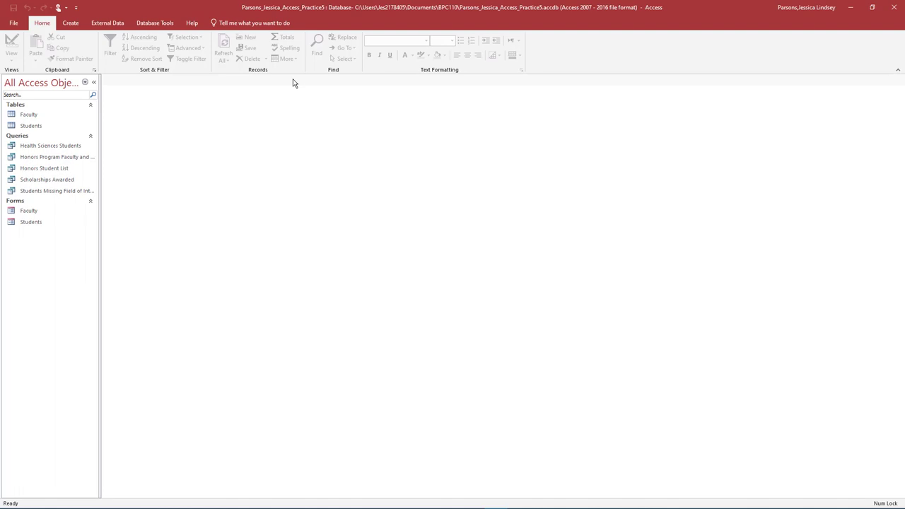
pyautogui.click(70, 25)
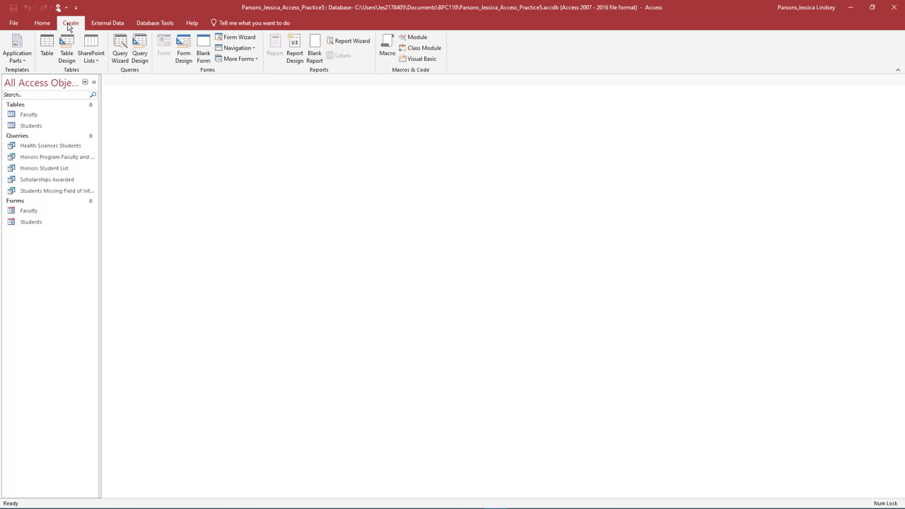
pyautogui.click(34, 126)
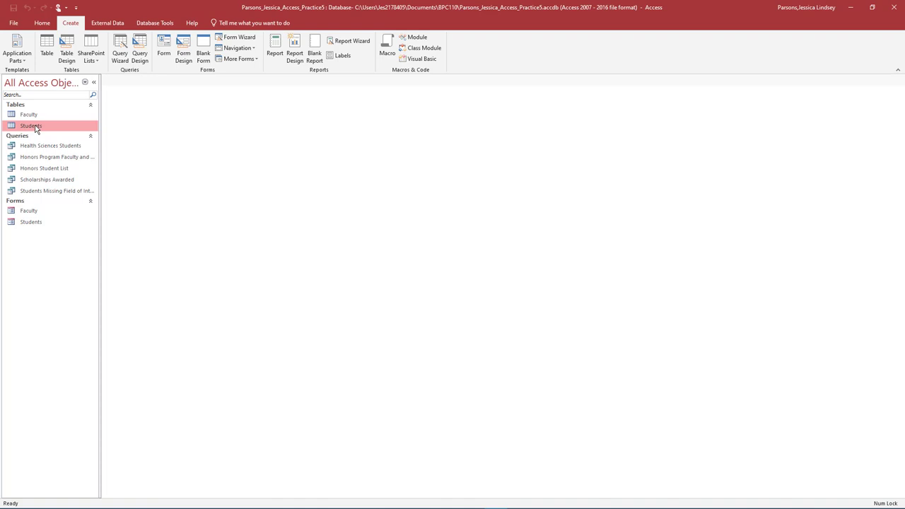
pyautogui.click(275, 48)
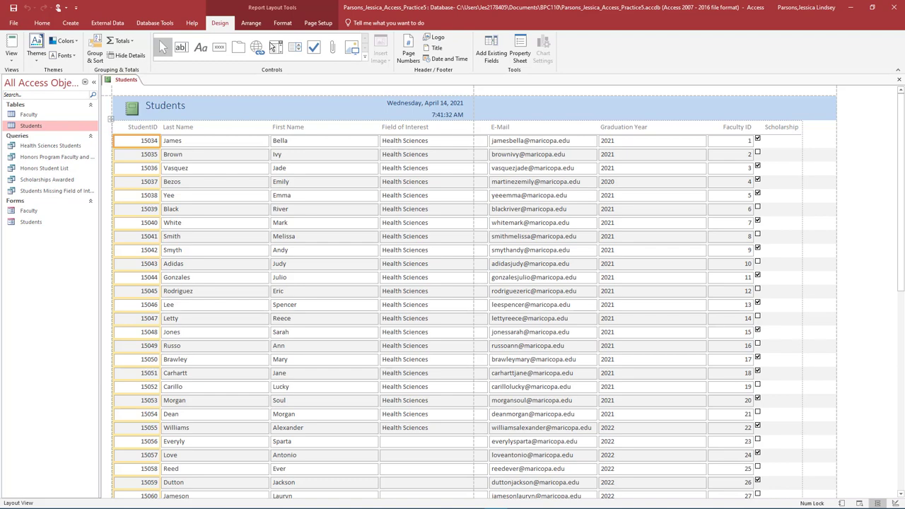
# Collapse the Navigation Pane and delete the StudentID column from the report.
pyautogui.click(94, 82)
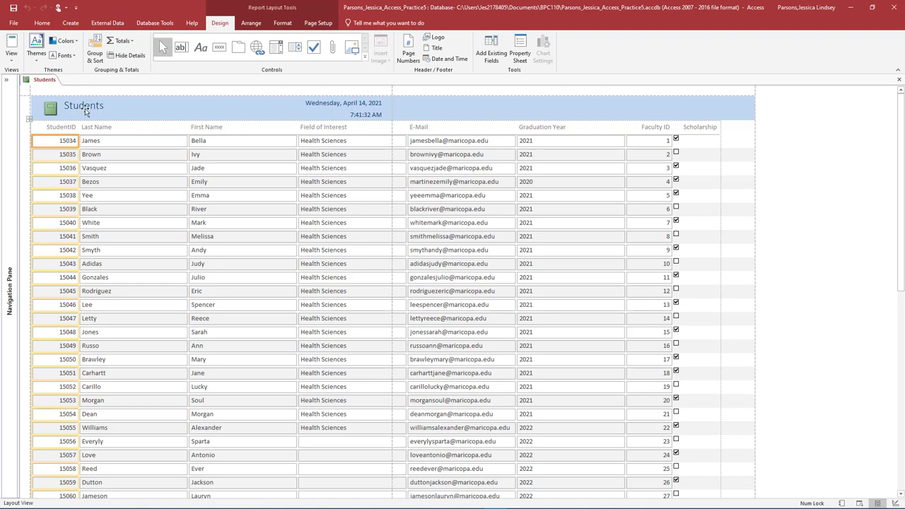
pyautogui.click(73, 128)
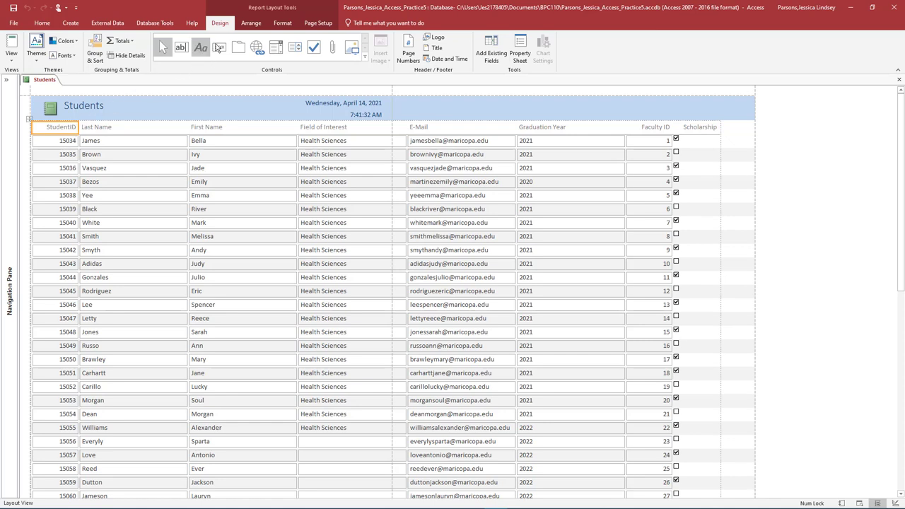
pyautogui.click(250, 24)
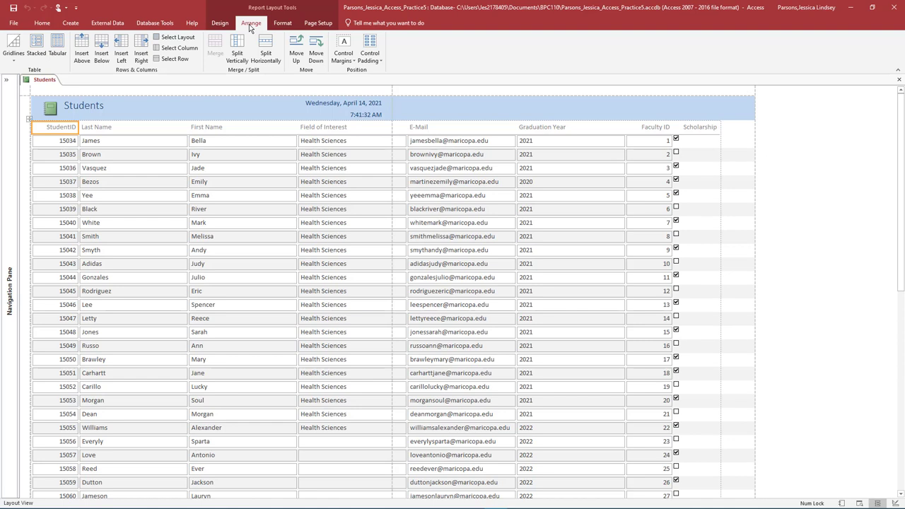
pyautogui.click(191, 49)
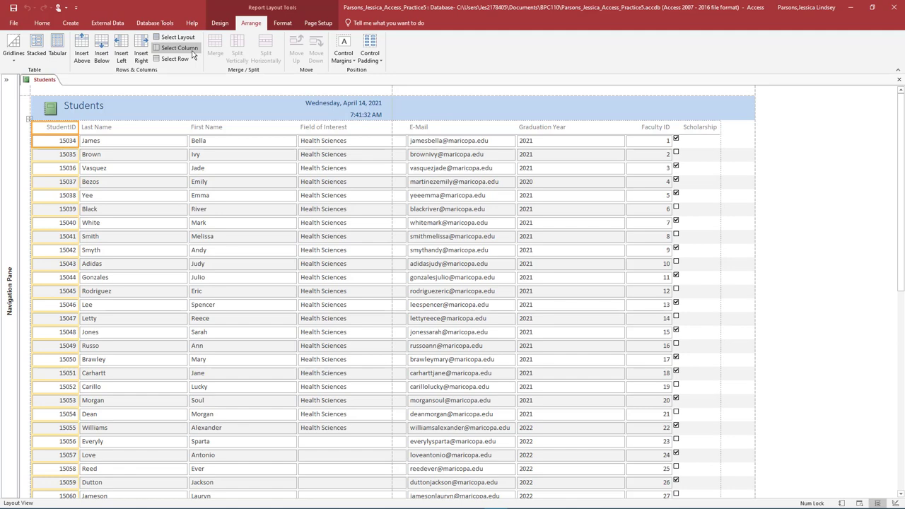
pyautogui.press('Delete')
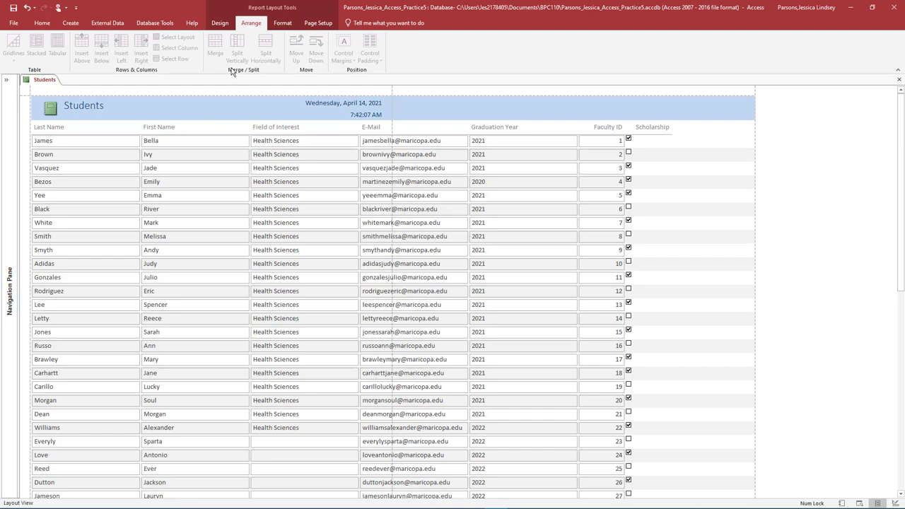
# Delete the Field of Interest and Graduation Year columns.
pyautogui.click(275, 127)
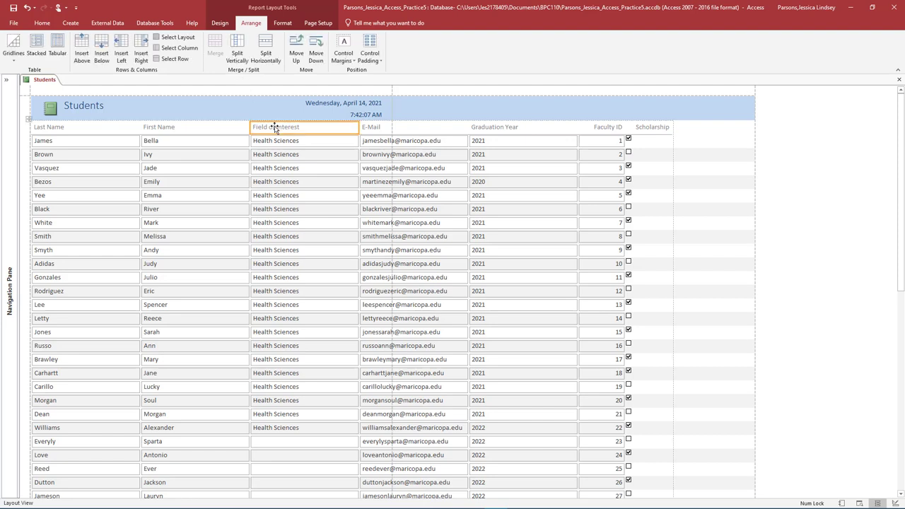
pyautogui.click(181, 51)
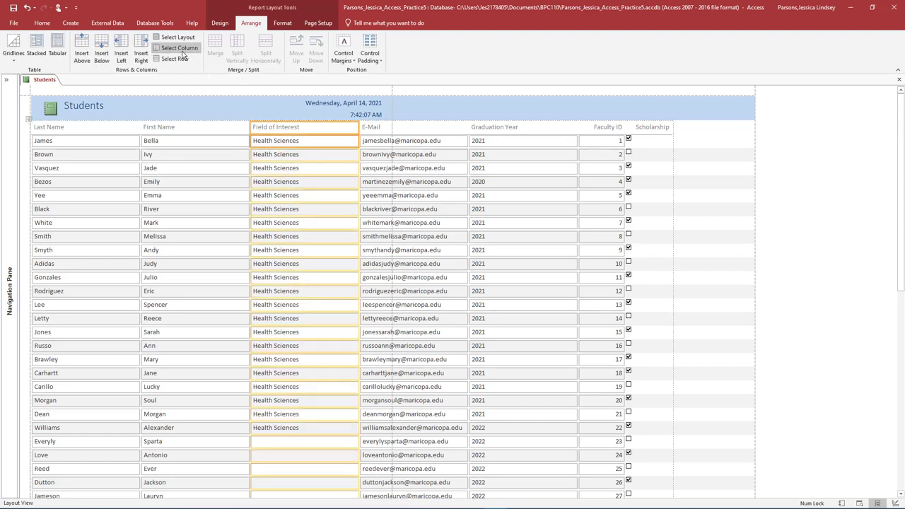
pyautogui.rightClick(279, 127)
pyautogui.rightClick(297, 130)
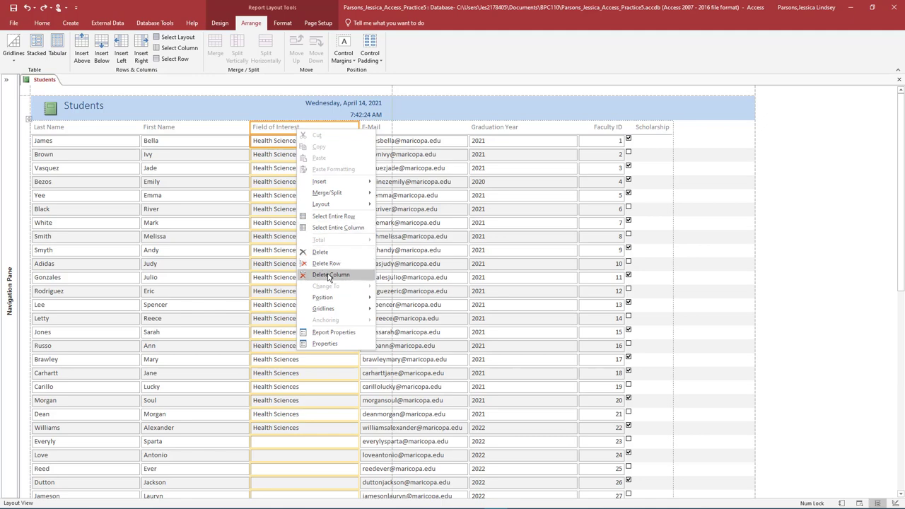
pyautogui.click(329, 275)
pyautogui.click(389, 127)
pyautogui.click(179, 47)
pyautogui.press('Delete')
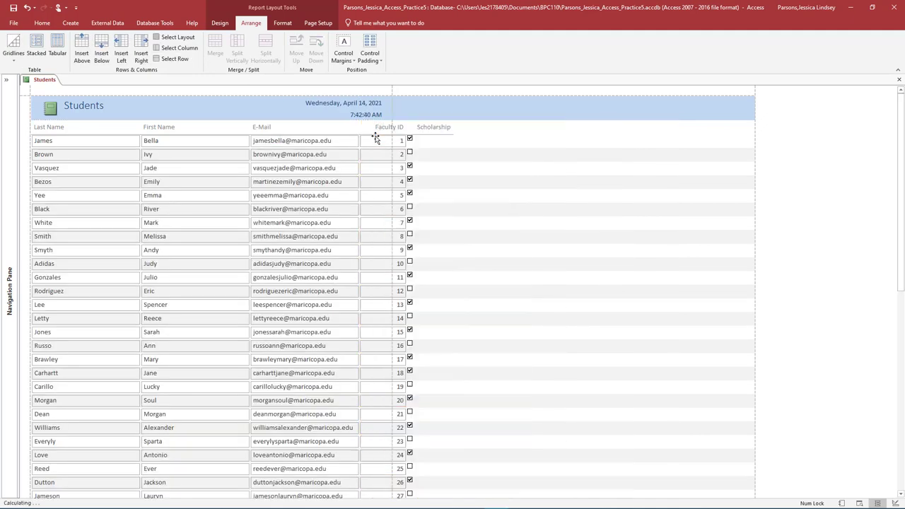
# Delete the Faculty ID and Scholarship columns, leaving Last Name, First Name, E-Mail.
pyautogui.click(378, 127)
pyautogui.click(179, 48)
pyautogui.rightClick(380, 126)
pyautogui.click(401, 272)
pyautogui.click(371, 125)
pyautogui.rightClick(375, 125)
pyautogui.click(408, 275)
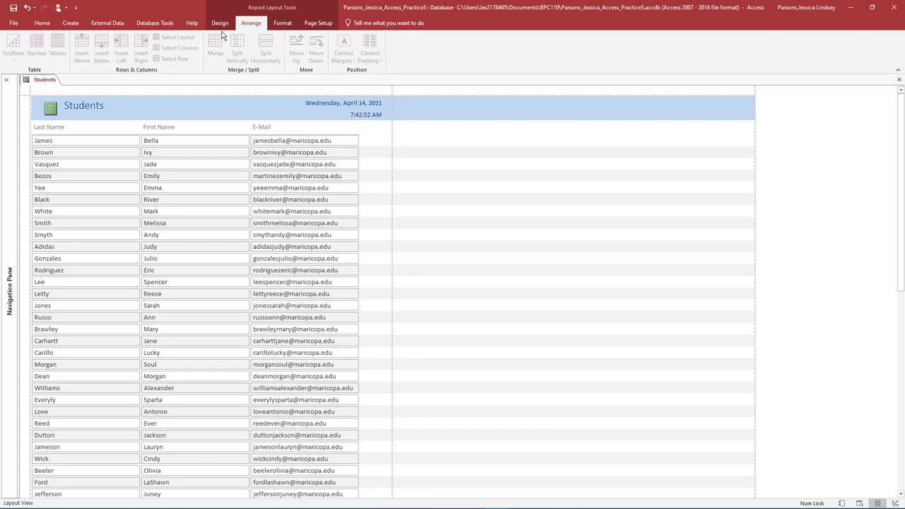
# Apply the current database theme, a blue colour scheme and a new font scheme.
pyautogui.click(220, 25)
pyautogui.click(41, 58)
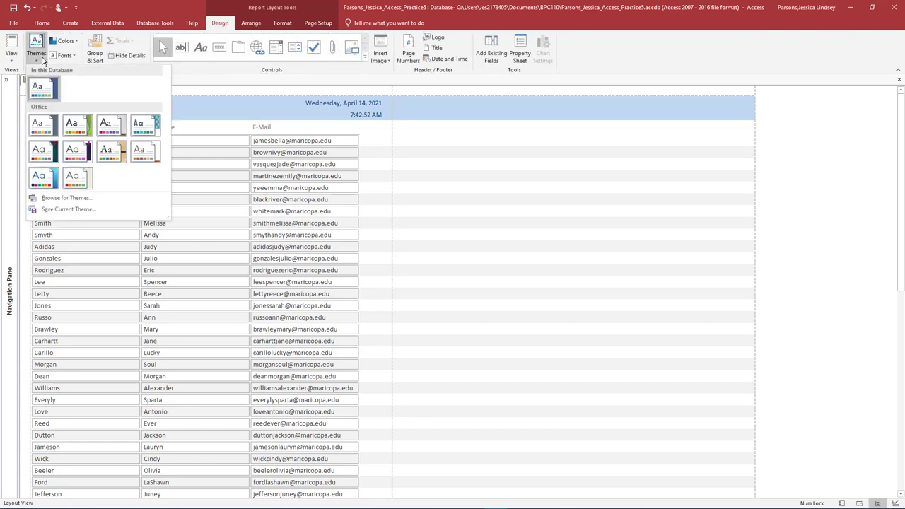
pyautogui.click(42, 87)
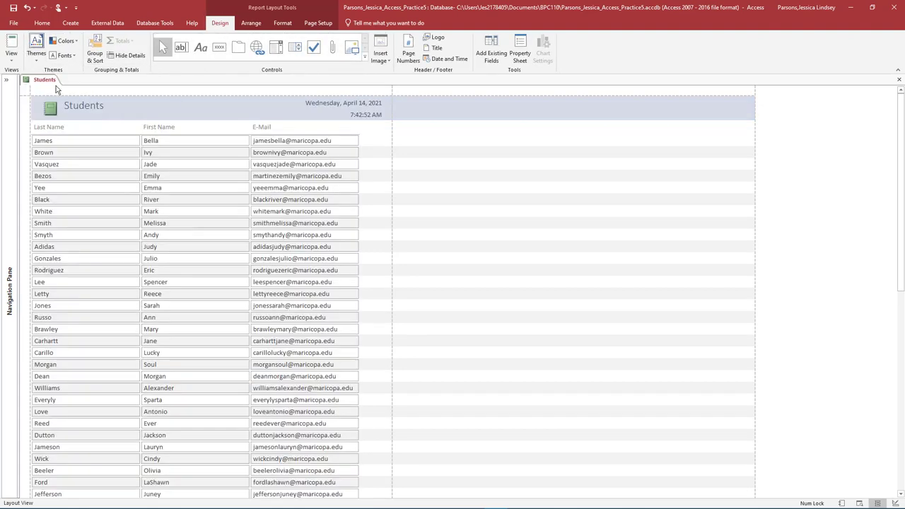
pyautogui.click(74, 43)
pyautogui.click(82, 105)
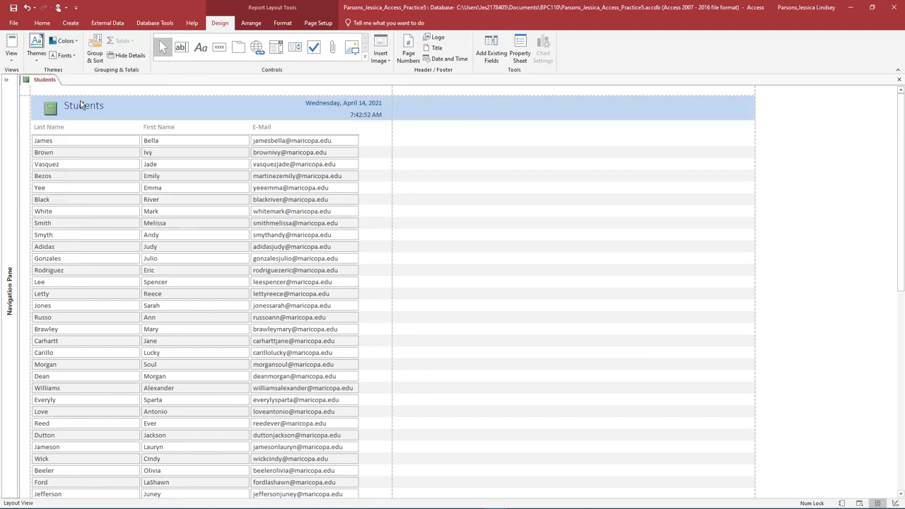
pyautogui.click(63, 55)
pyautogui.click(79, 176)
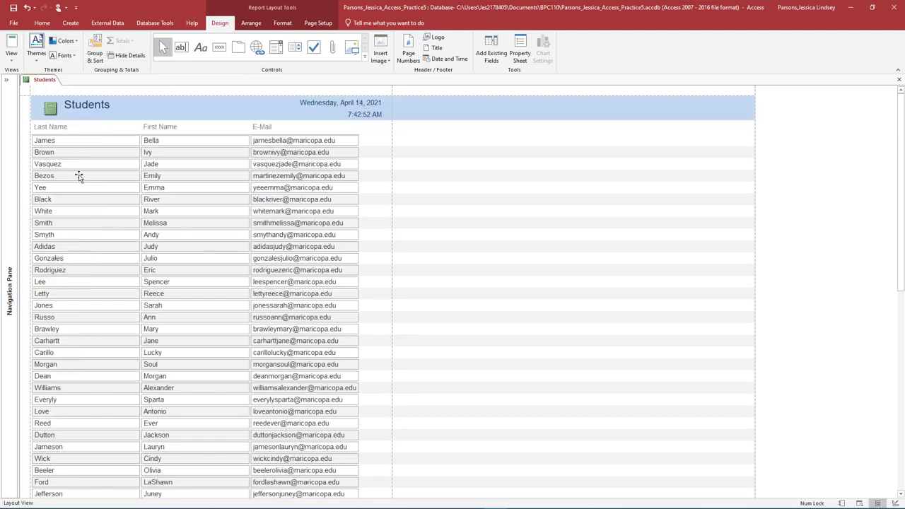
pyautogui.scroll(-5, 156, 202)
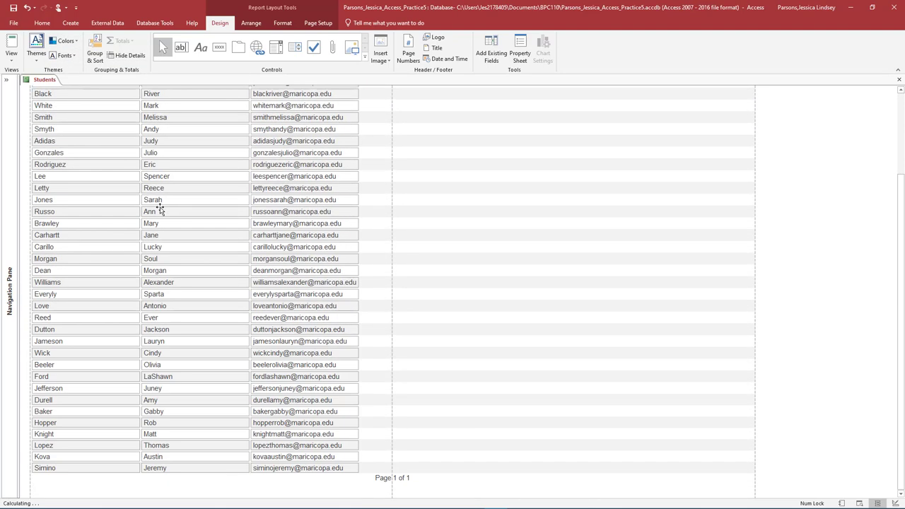
pyautogui.click(394, 478)
pyautogui.scroll(10, 394, 478)
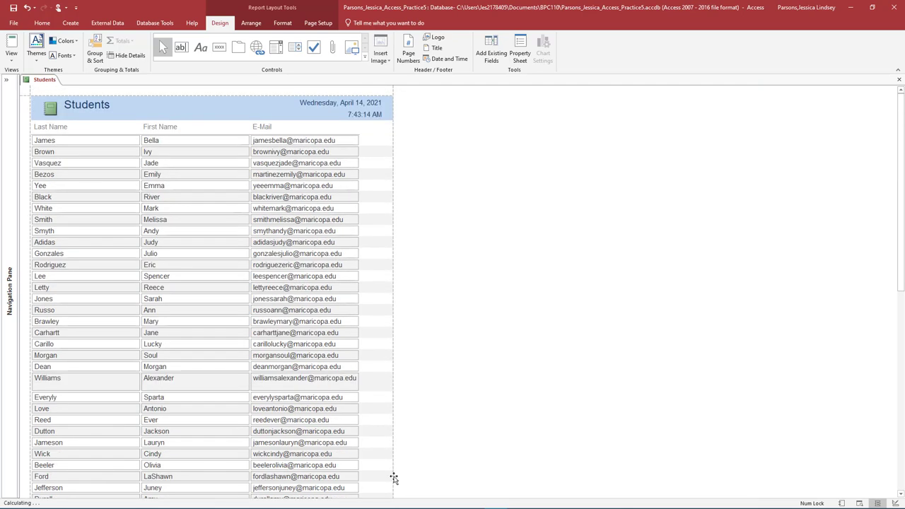
# Change the report title from Students to 'Student Contact Information'.
pyautogui.click(97, 108)
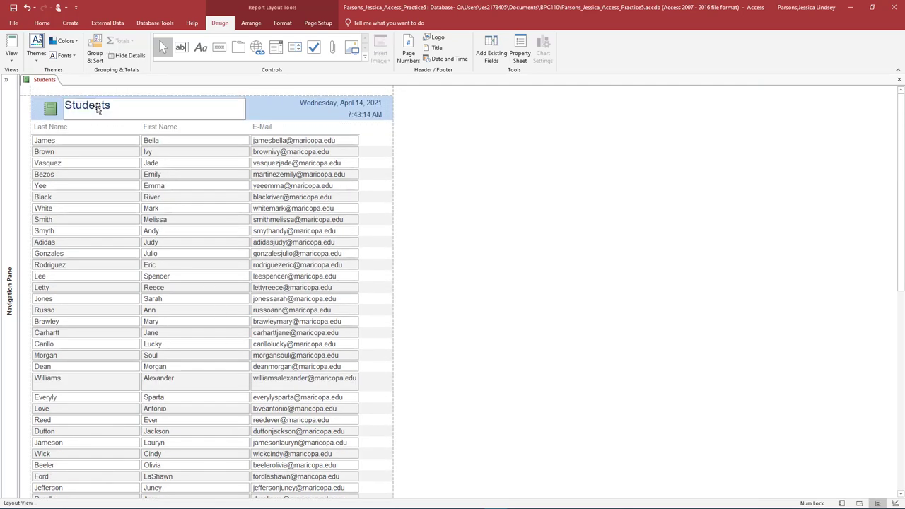
pyautogui.click(121, 105)
pyautogui.moveTo(121, 105); pyautogui.dragTo(56, 108)
pyautogui.write('Student Contact Information')
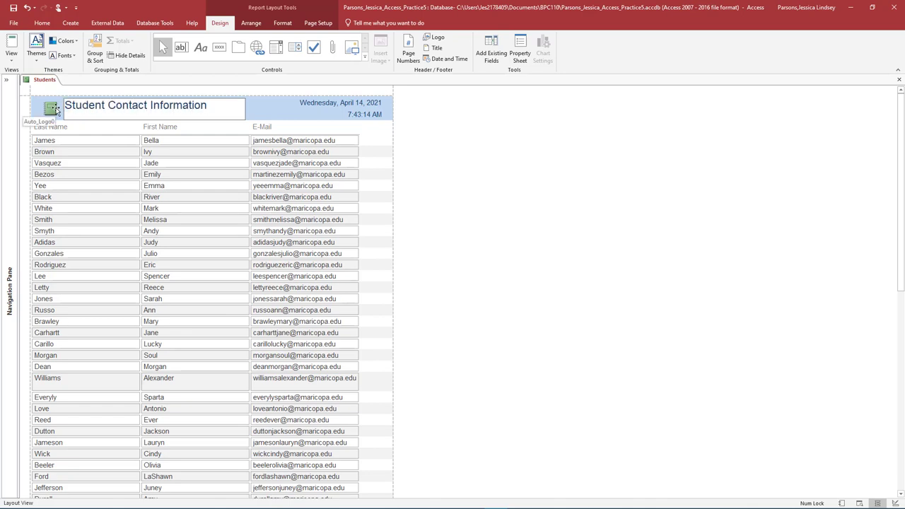
pyautogui.click(406, 95)
# Close the report, saving it as 'Student Contact Information', and expand the Navigation Pane.
pyautogui.click(898, 79)
pyautogui.click(414, 285)
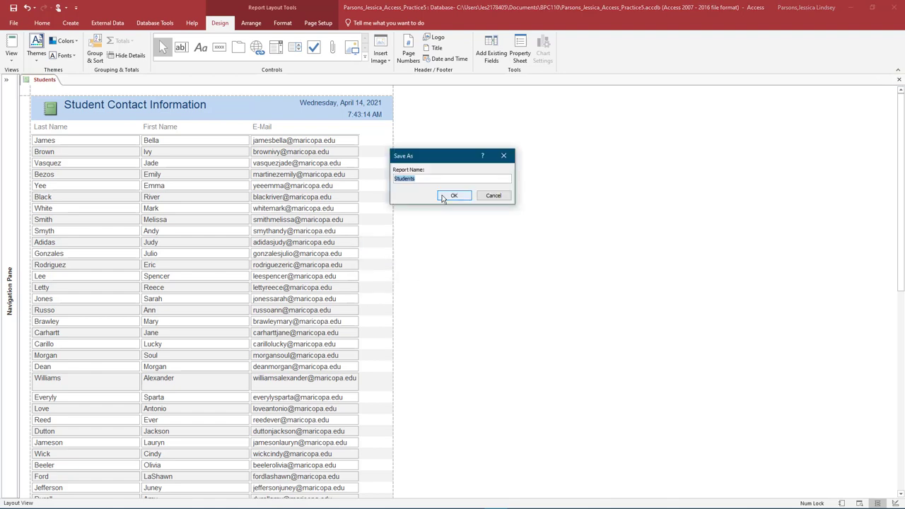
pyautogui.write('Student Contact Information')
pyautogui.press('Return')
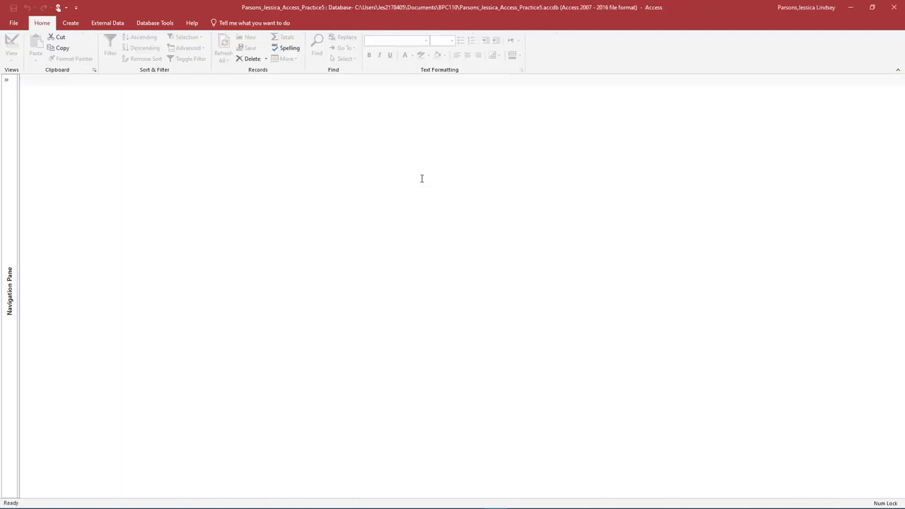
pyautogui.click(9, 82)
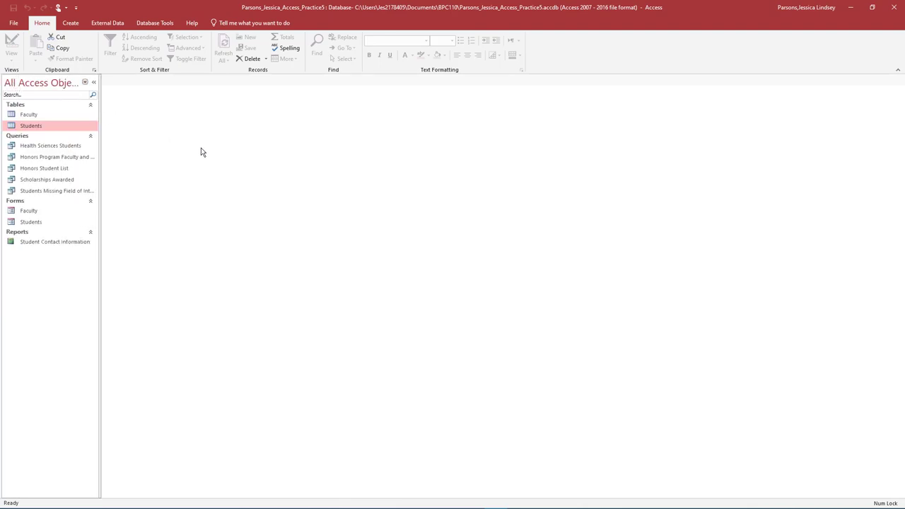
# Start a Report Wizard on the Scholarships Awarded query with all its fields.
pyautogui.click(71, 22)
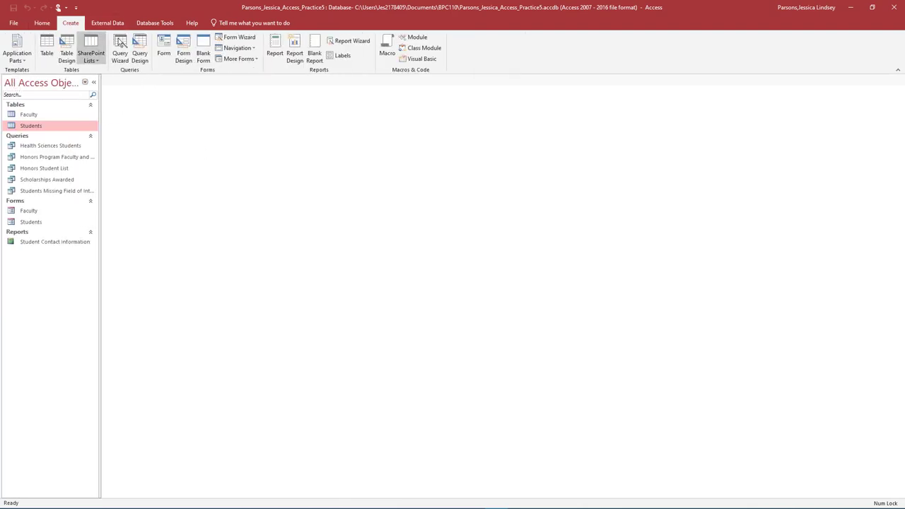
pyautogui.click(341, 42)
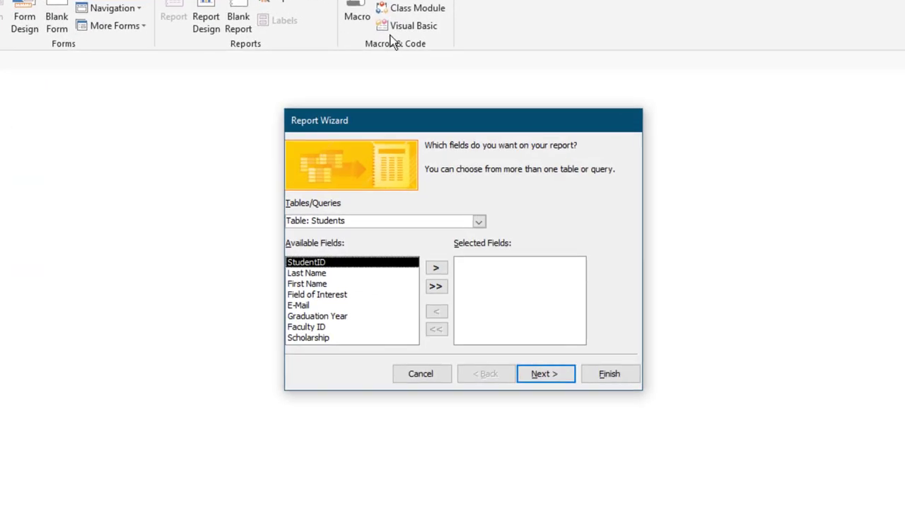
pyautogui.click(479, 221)
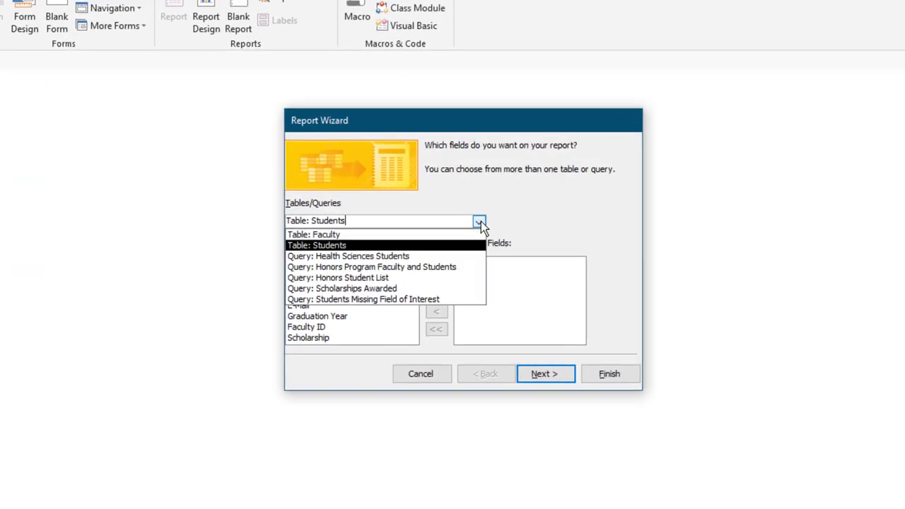
pyautogui.click(448, 290)
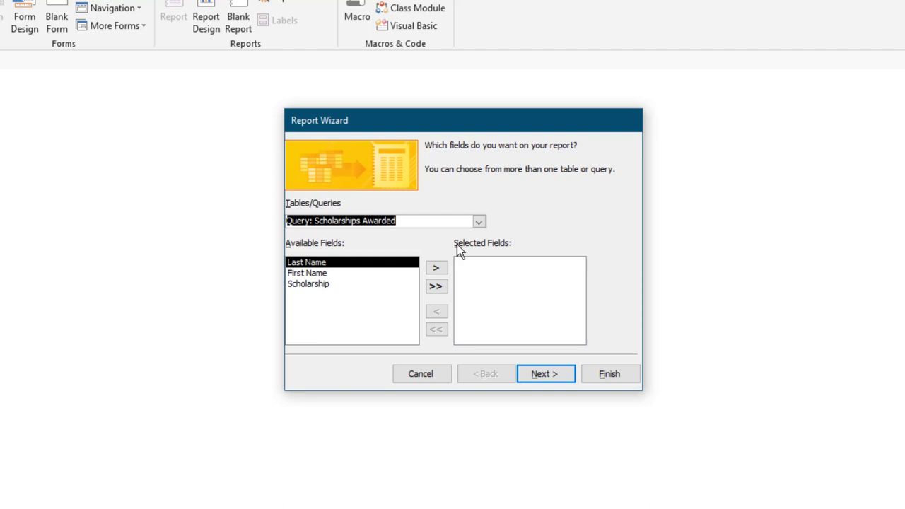
pyautogui.click(446, 288)
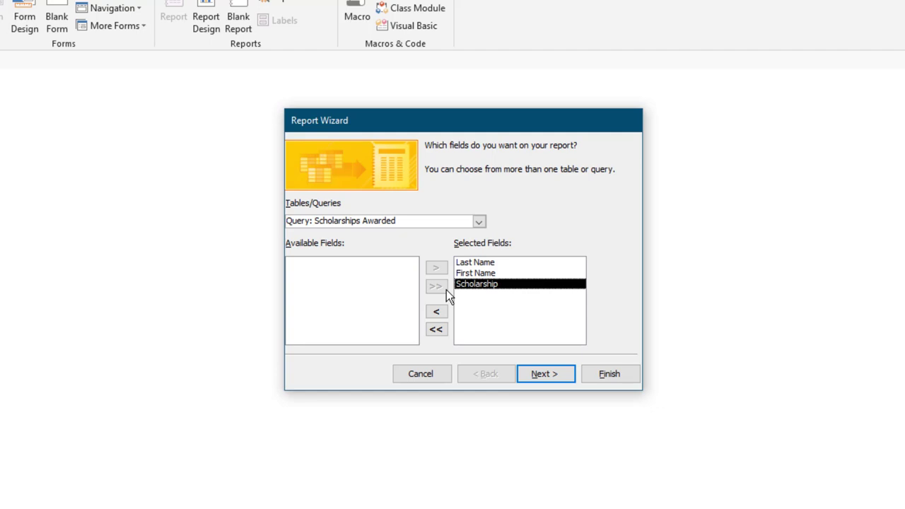
pyautogui.click(556, 375)
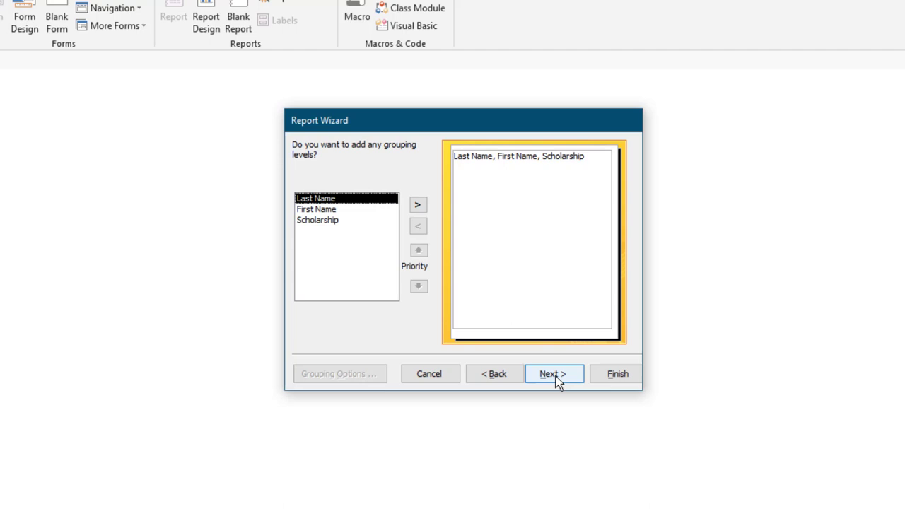
# Skip grouping and sort records by Last Name, then First Name.
pyautogui.click(556, 377)
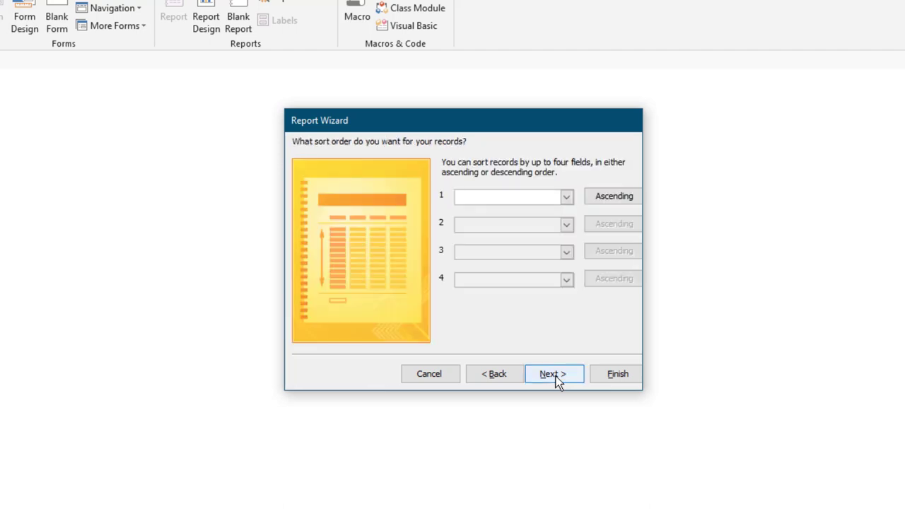
pyautogui.click(566, 196)
pyautogui.click(549, 223)
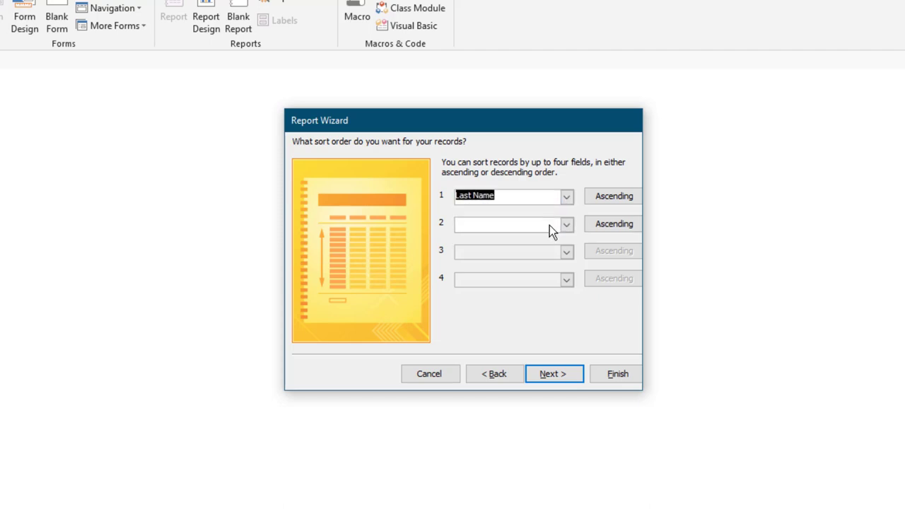
pyautogui.click(566, 224)
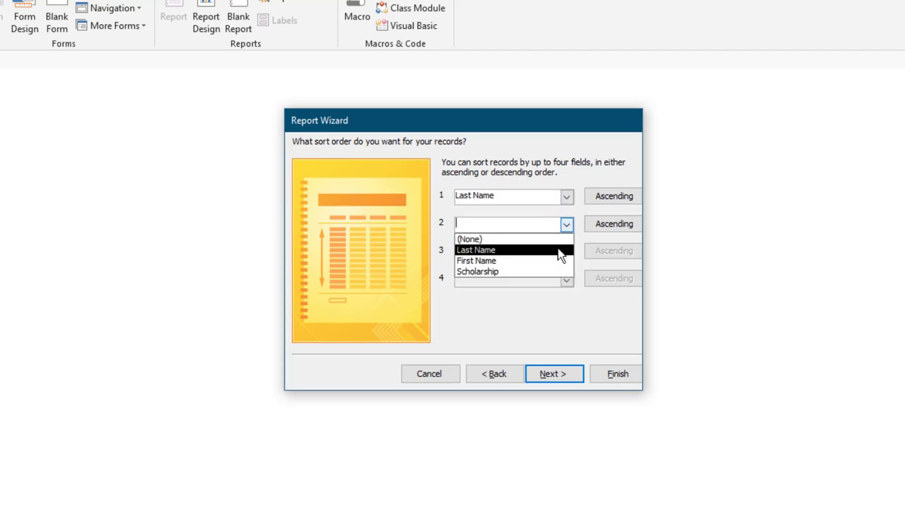
pyautogui.click(560, 259)
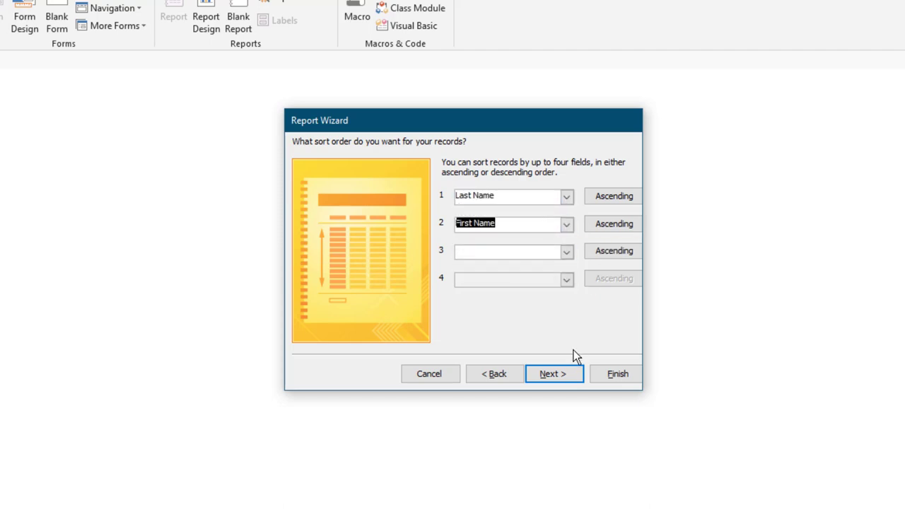
pyautogui.click(568, 375)
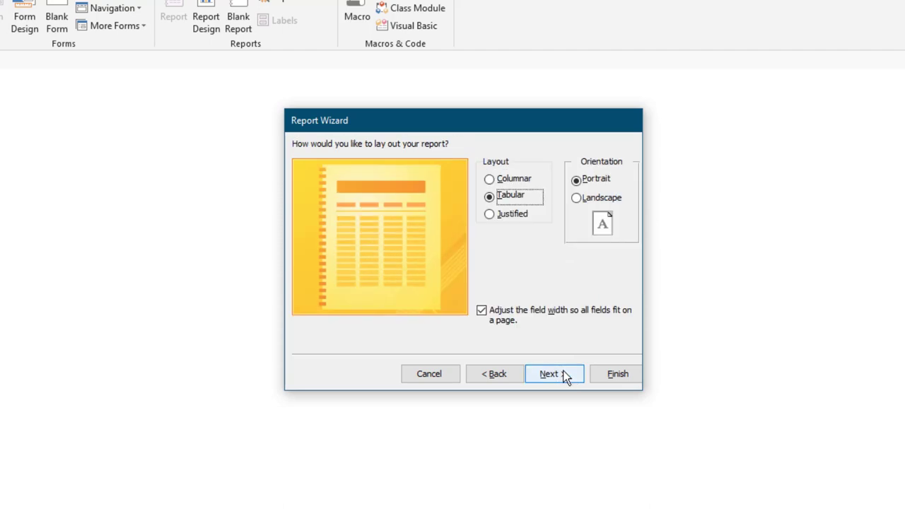
# Choose the Justified layout, title the report 'Student Scholarships' and finish to preview.
pyautogui.click(492, 215)
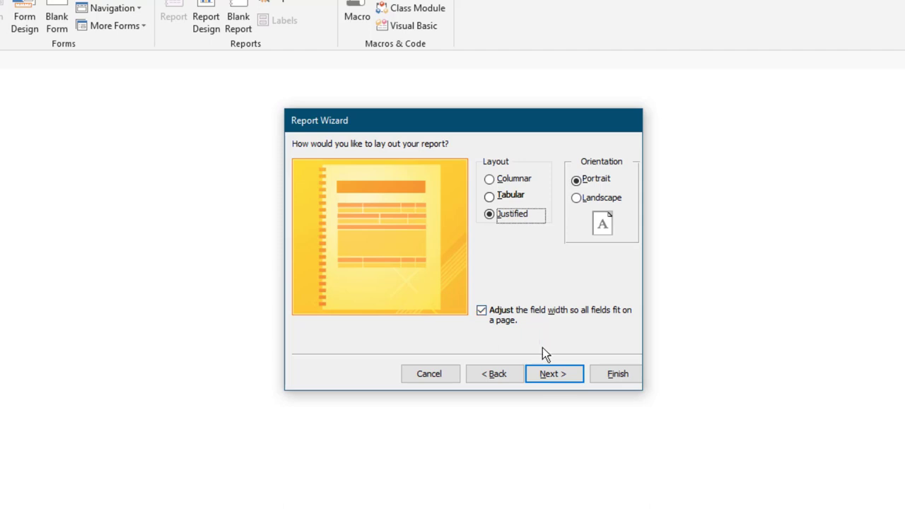
pyautogui.click(548, 374)
pyautogui.click(444, 168)
pyautogui.moveTo(499, 163); pyautogui.dragTo(393, 166)
pyautogui.write('Student Scholarships')
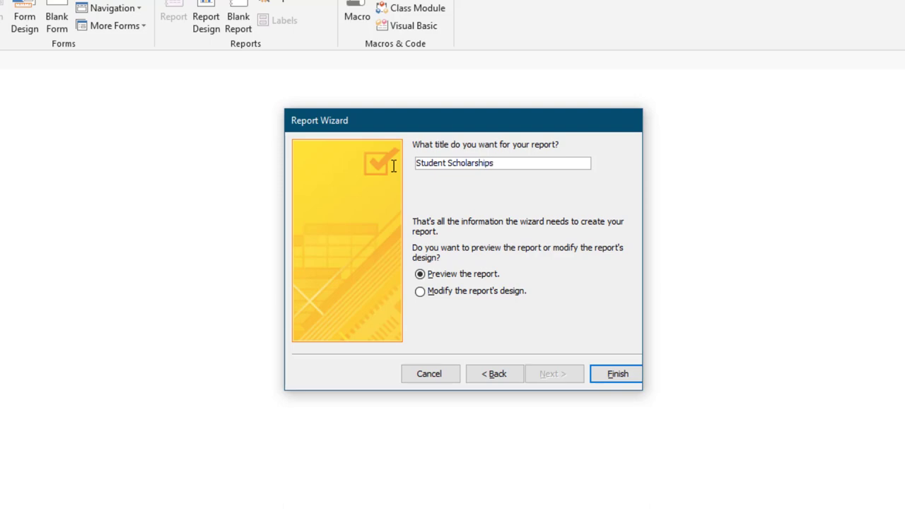
pyautogui.click(616, 373)
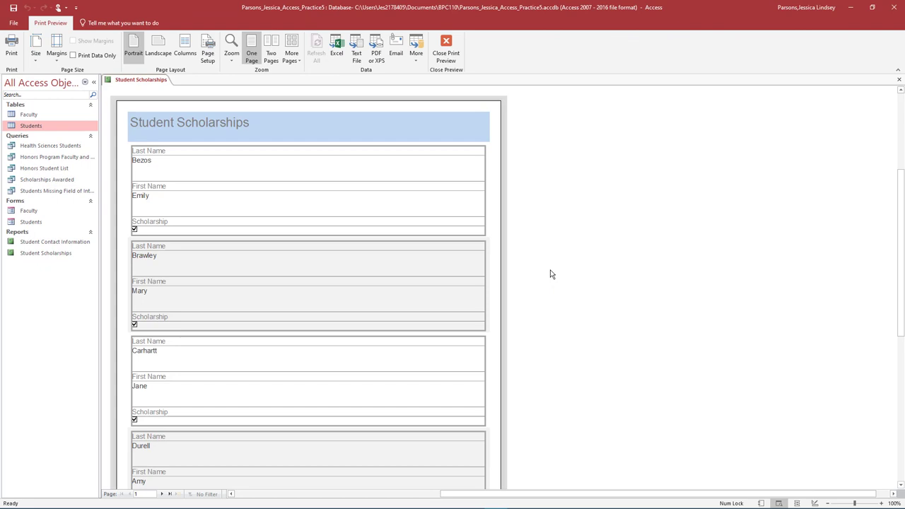
# Page through to the last page of the preview, then switch to Design View.
pyautogui.click(161, 494)
pyautogui.click(161, 494)
pyautogui.click(161, 494)
pyautogui.click(161, 494)
pyautogui.click(161, 494)
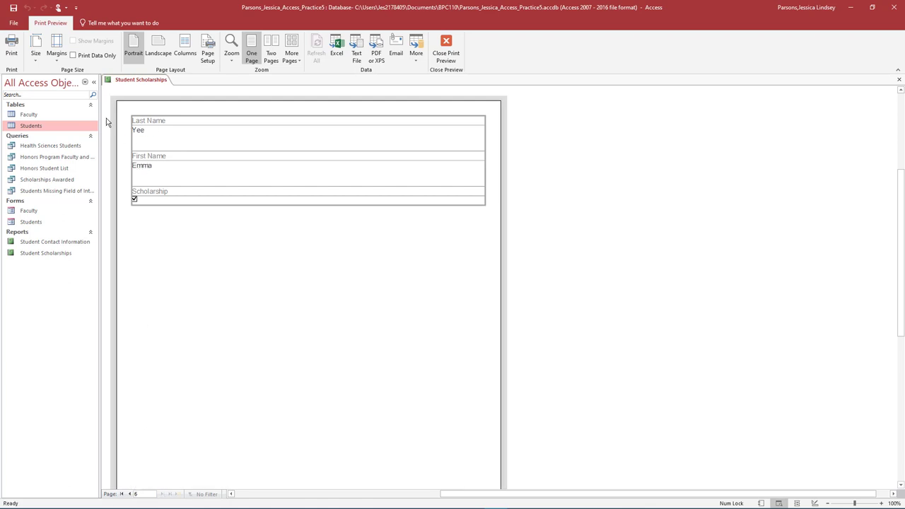
pyautogui.press('Escape')
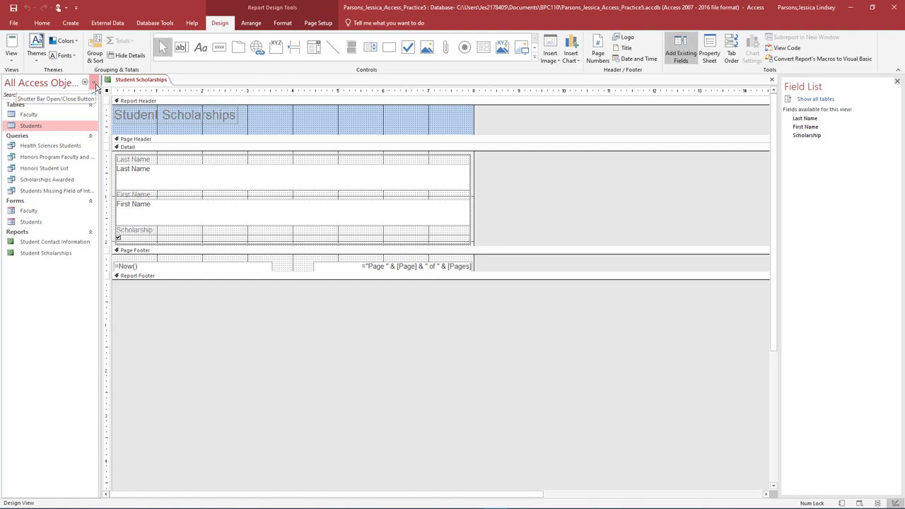
# Replace the header title label text with 'Honors Program Scholarship Awardees', then select Last Name.
pyautogui.click(94, 82)
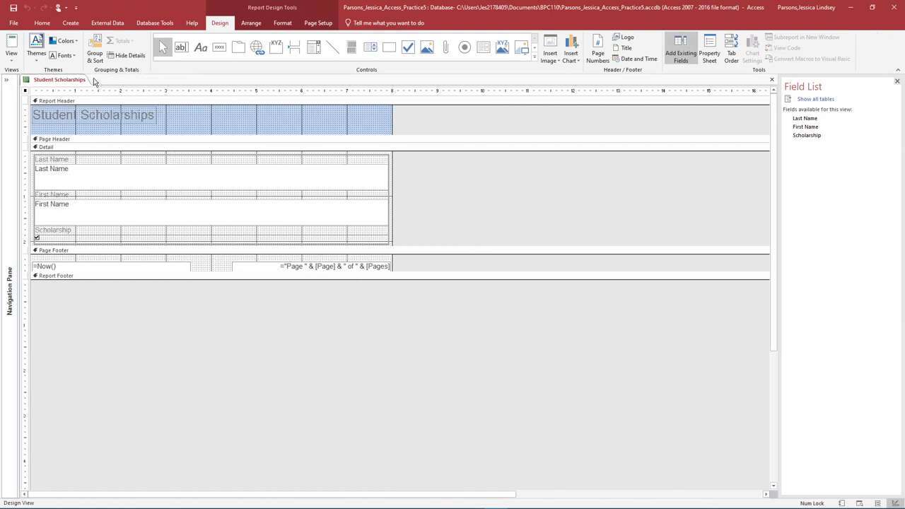
pyautogui.doubleClick(80, 117)
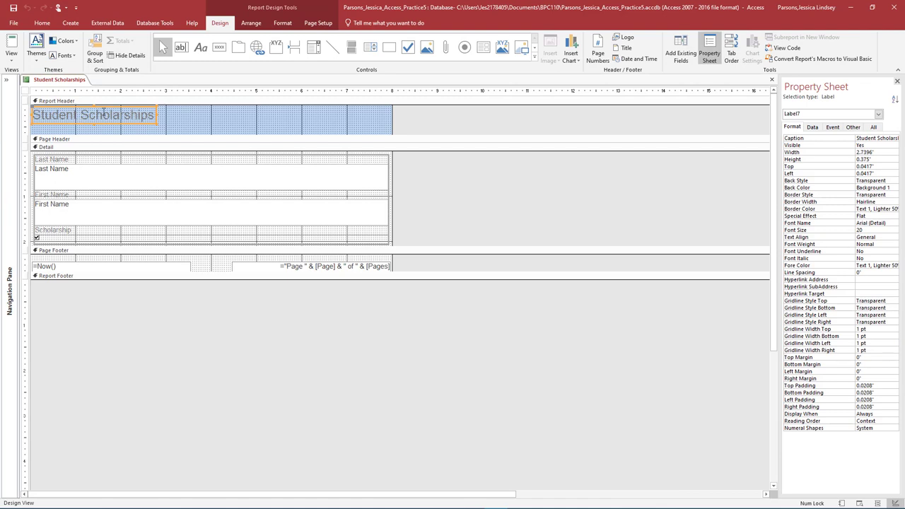
pyautogui.moveTo(157, 115); pyautogui.dragTo(34, 115)
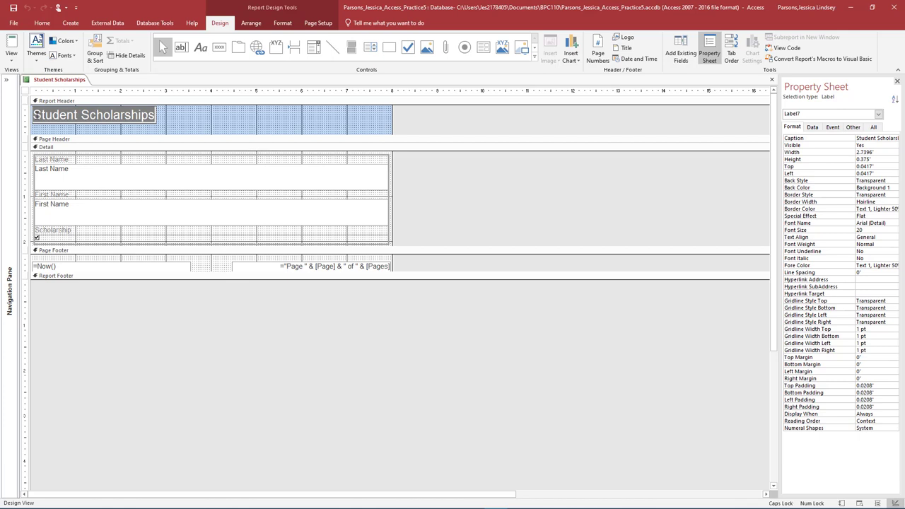
pyautogui.write('Honors Program Sch')
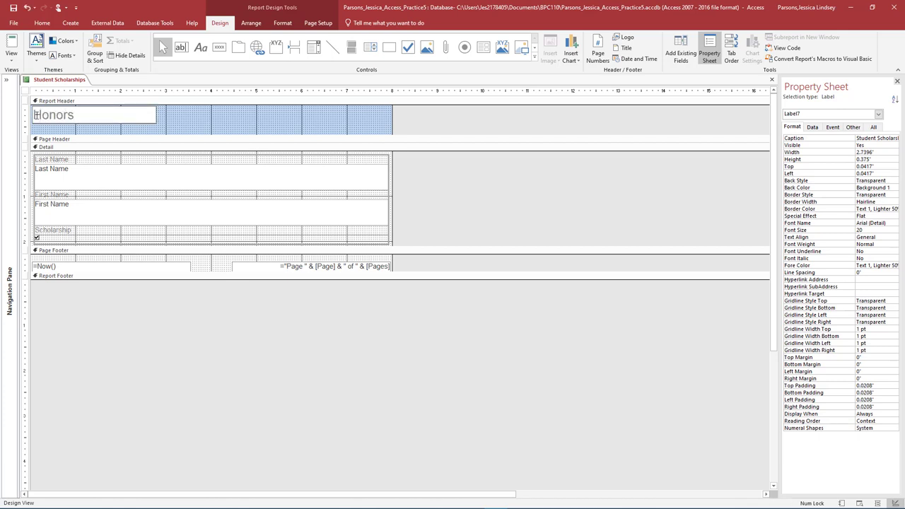
pyautogui.write('olars')
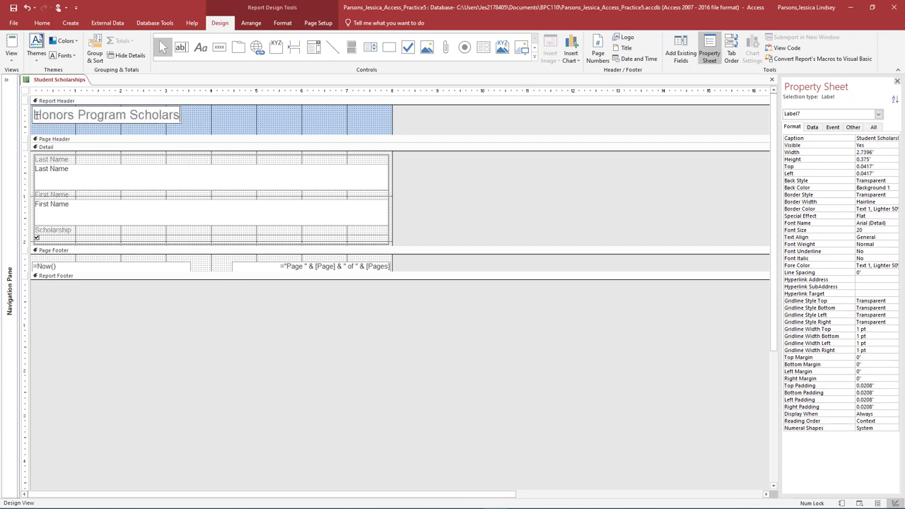
pyautogui.write('hip Awardees')
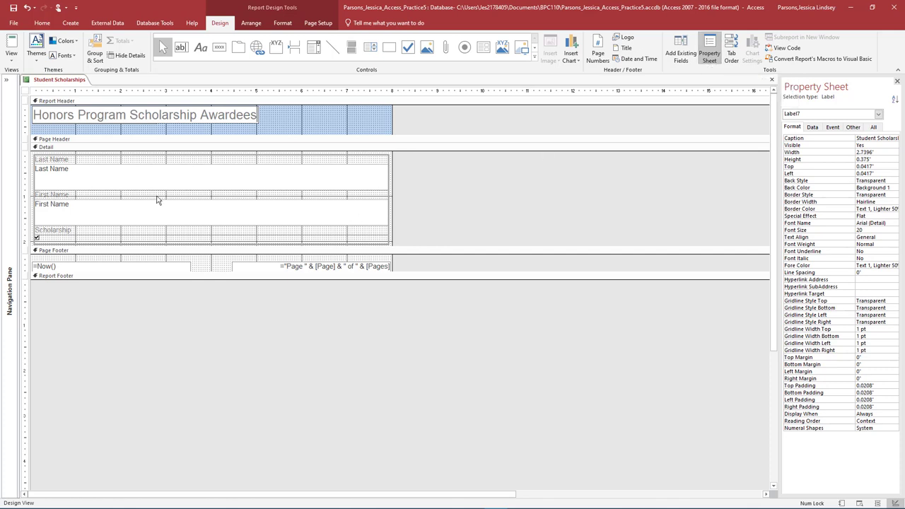
pyautogui.click(58, 172)
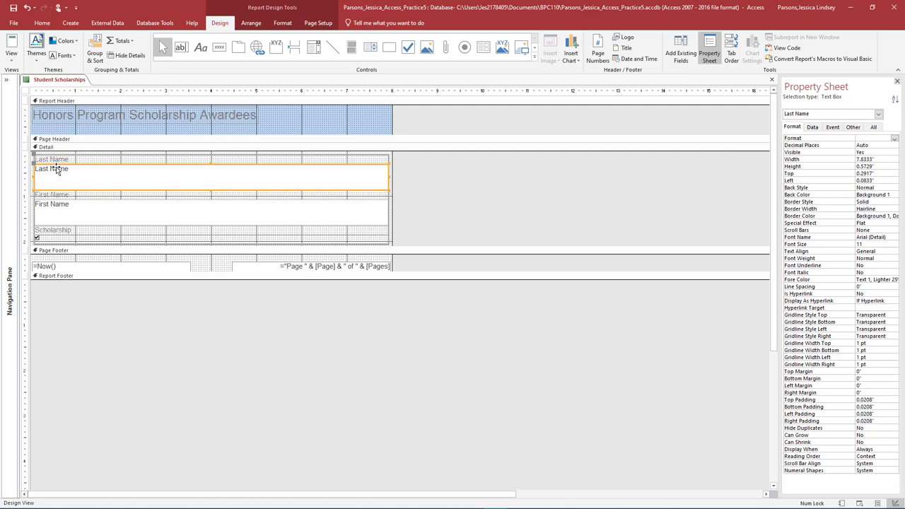
# Set the Last Name and First Name text boxes to a height of 0.4.
pyautogui.click(806, 155)
pyautogui.click(852, 167)
pyautogui.write('0.4')
pyautogui.press('Return')
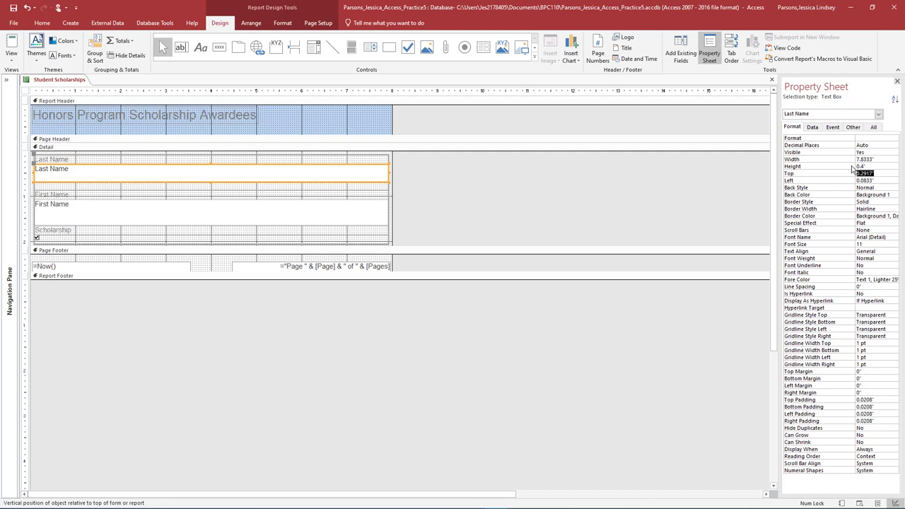
pyautogui.click(128, 206)
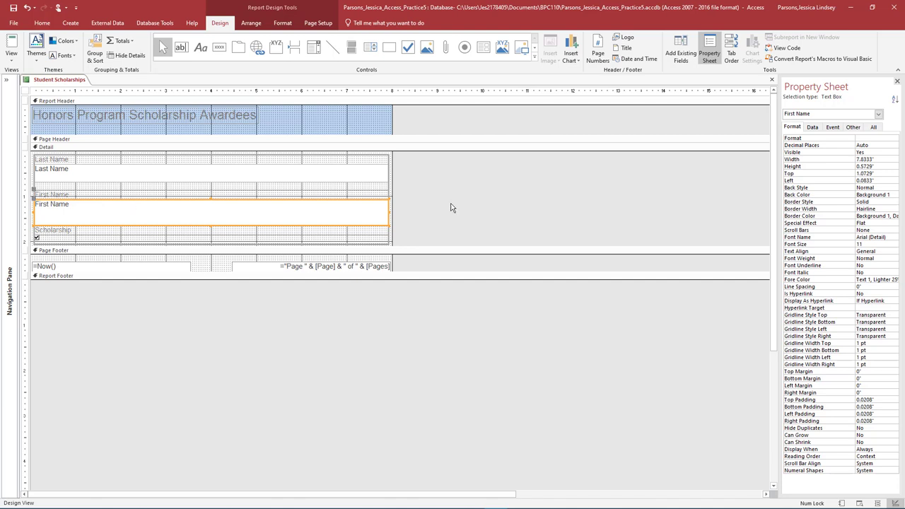
pyautogui.doubleClick(864, 166)
pyautogui.write('0.4')
pyautogui.press('Return')
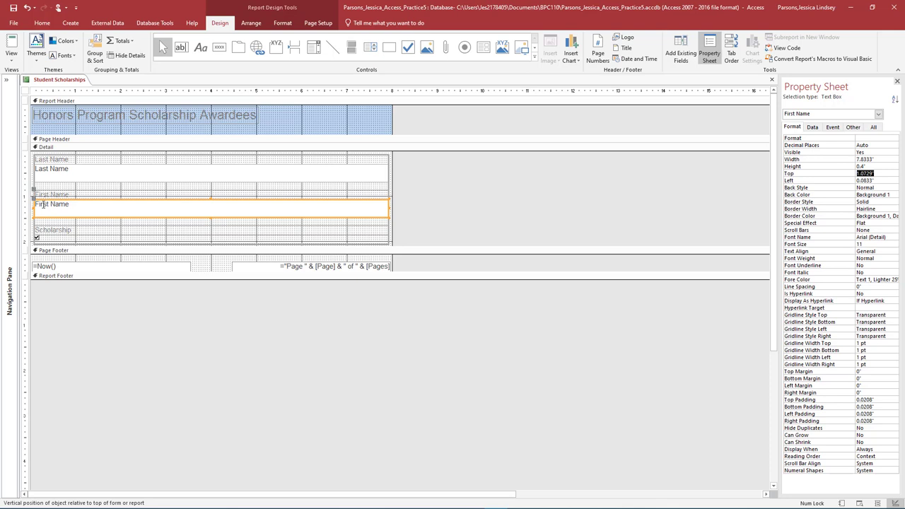
# Delete the Scholarship label and its check box from the Detail section.
pyautogui.click(51, 232)
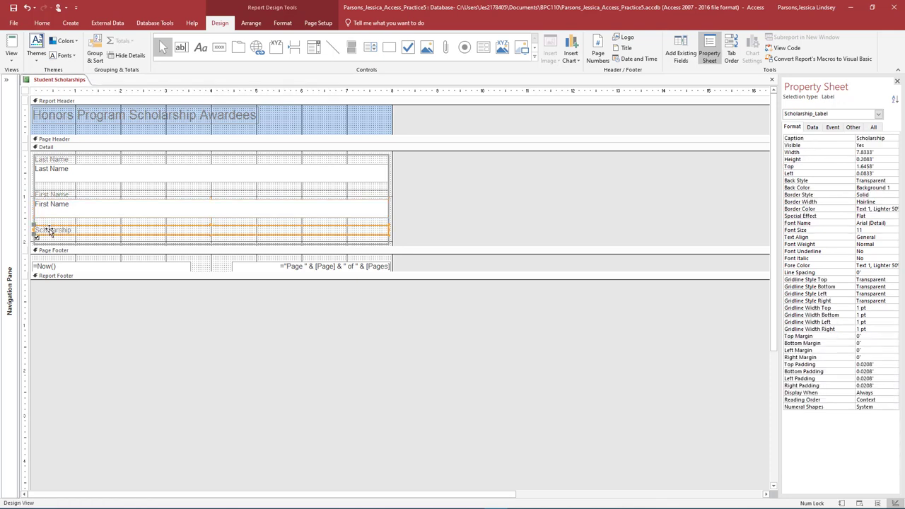
pyautogui.press('Delete')
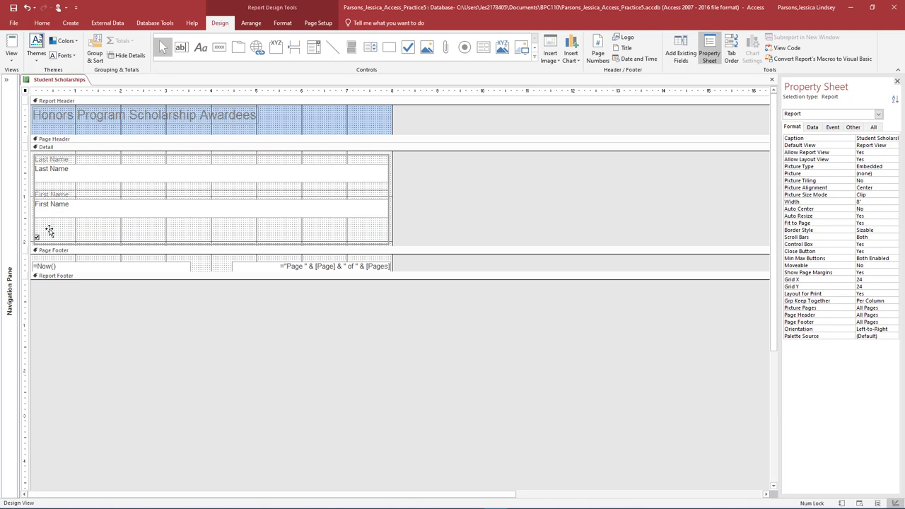
pyautogui.click(37, 236)
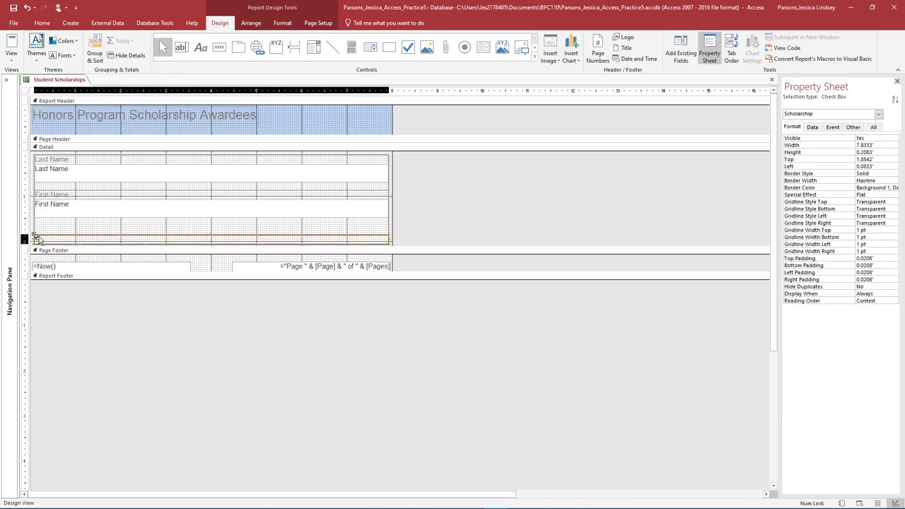
# Shrink the border rectangle and the Detail section to fit snugly around the two name fields.
pyautogui.moveTo(376, 248); pyautogui.dragTo(376, 165)
pyautogui.moveTo(388, 241); pyautogui.dragTo(389, 219)
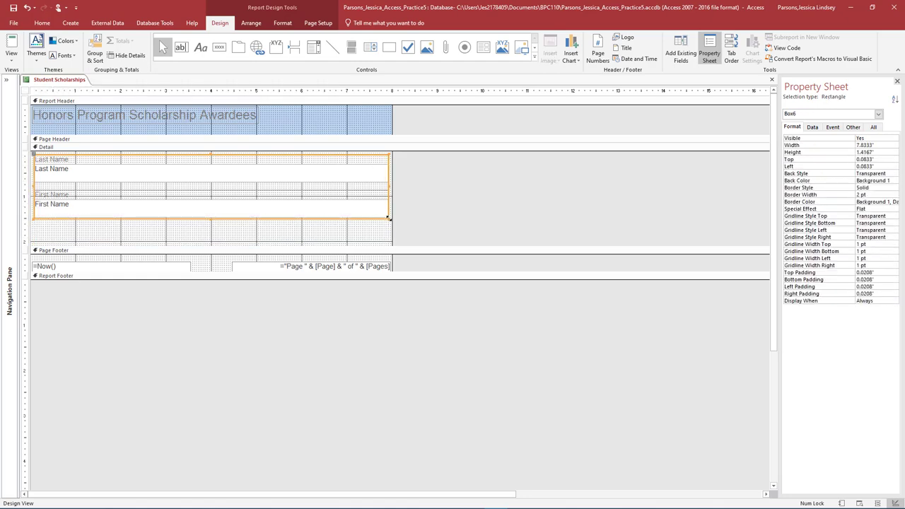
pyautogui.moveTo(307, 245); pyautogui.dragTo(310, 221)
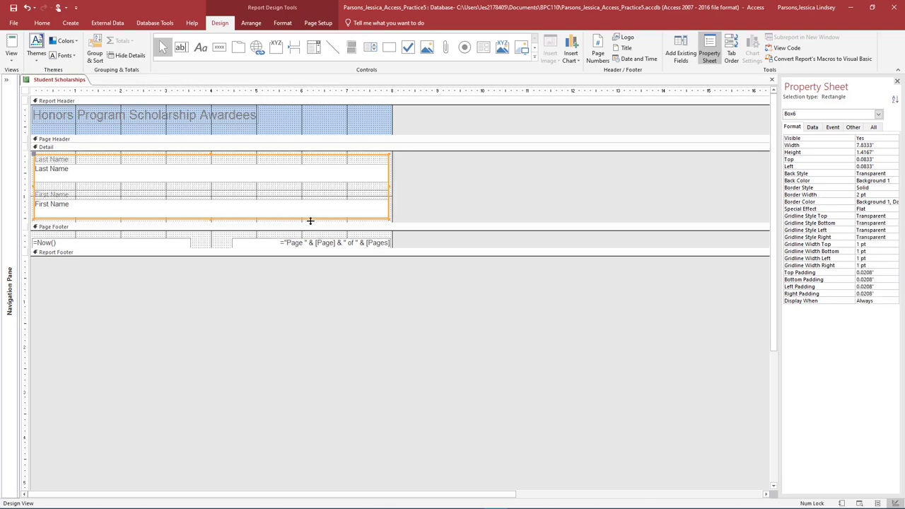
# Close the Student Scholarships design saving changes, then launch the Report Wizard from Create.
pyautogui.click(772, 80)
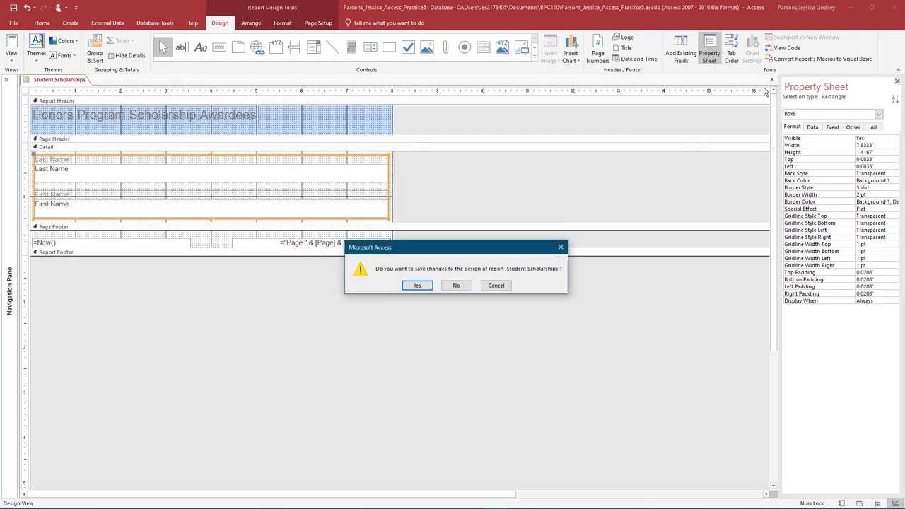
pyautogui.click(417, 285)
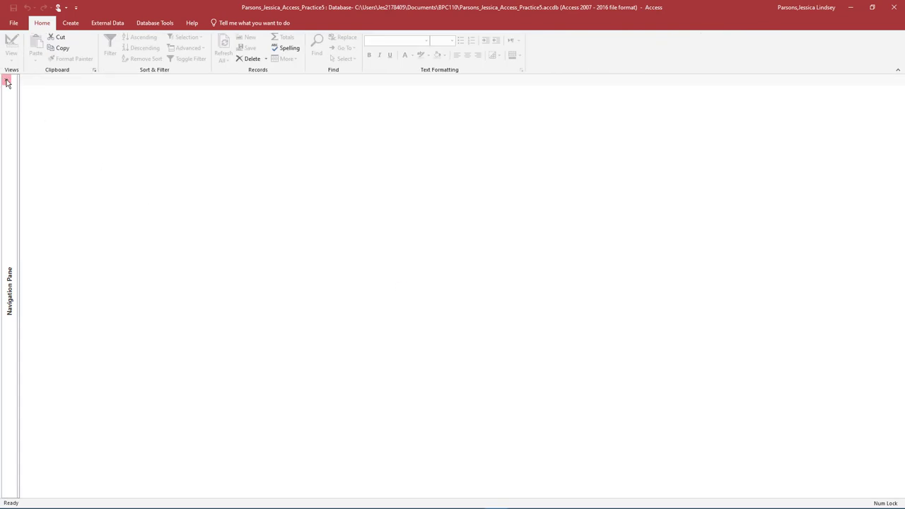
pyautogui.click(7, 82)
pyautogui.click(70, 22)
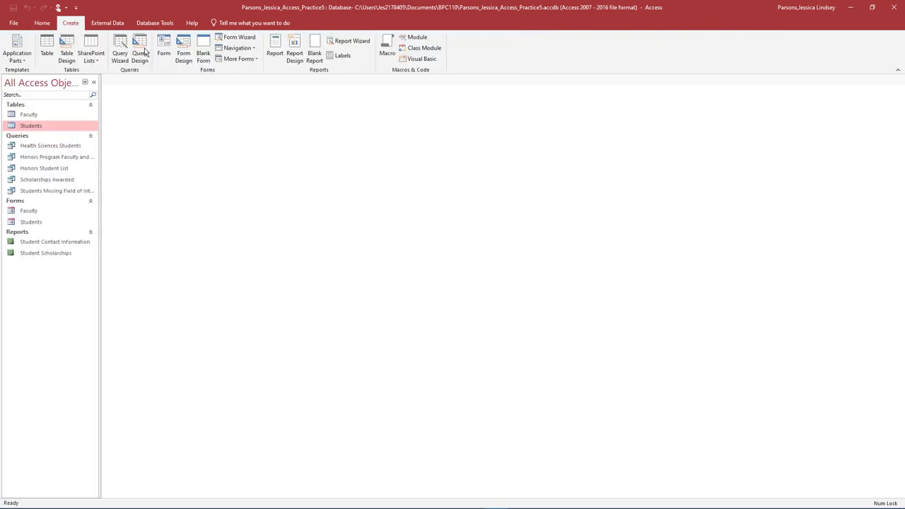
pyautogui.click(346, 42)
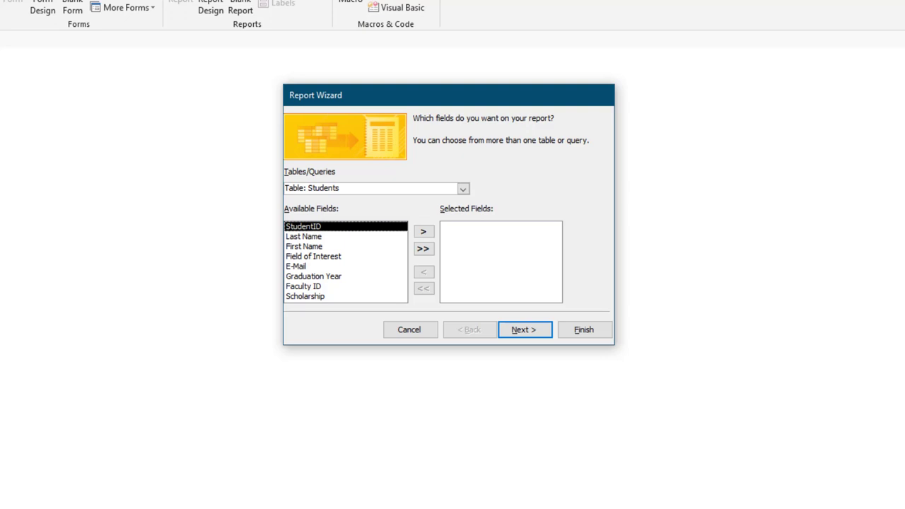
# Base the wizard on the Faculty table and add Last Name, First Name and E-Mail.
pyautogui.click(463, 187)
pyautogui.click(361, 201)
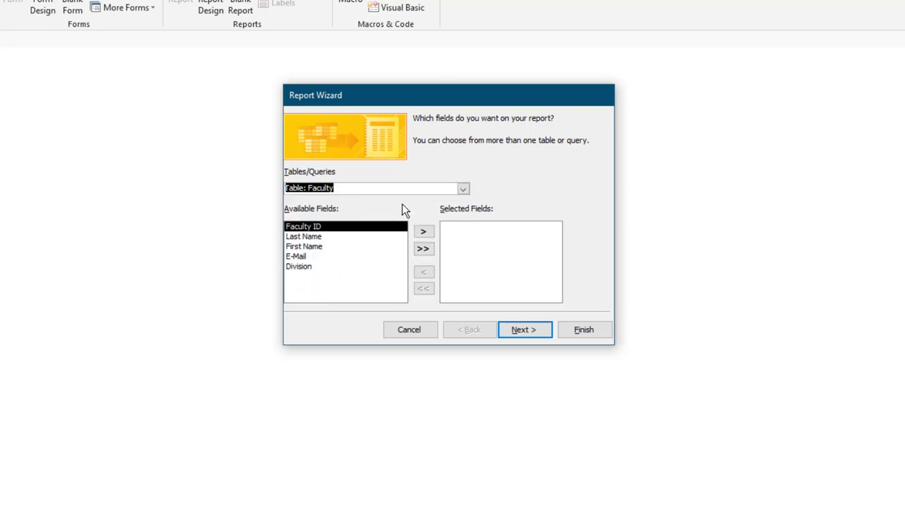
pyautogui.doubleClick(322, 239)
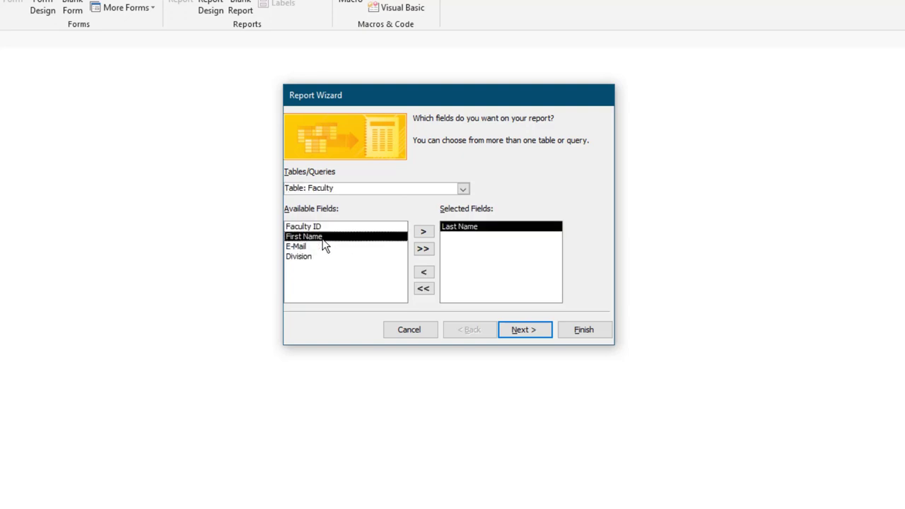
pyautogui.doubleClick(325, 239)
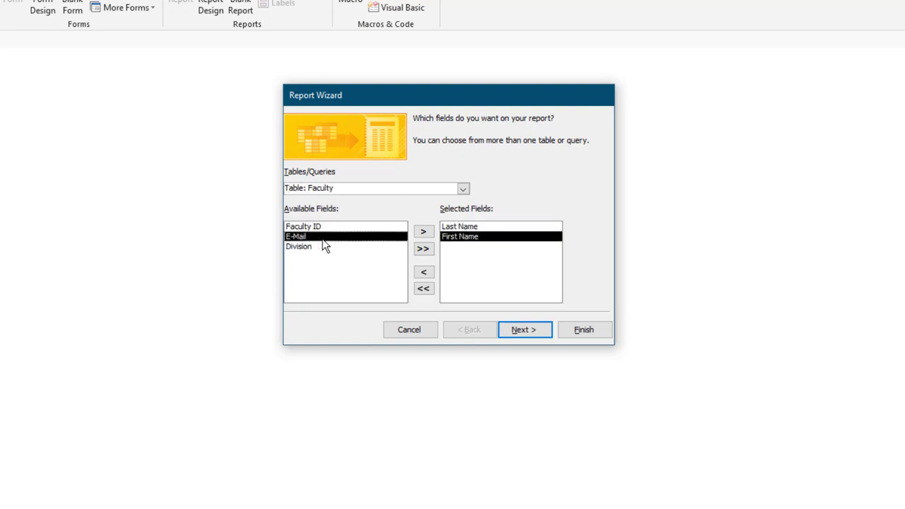
pyautogui.doubleClick(324, 238)
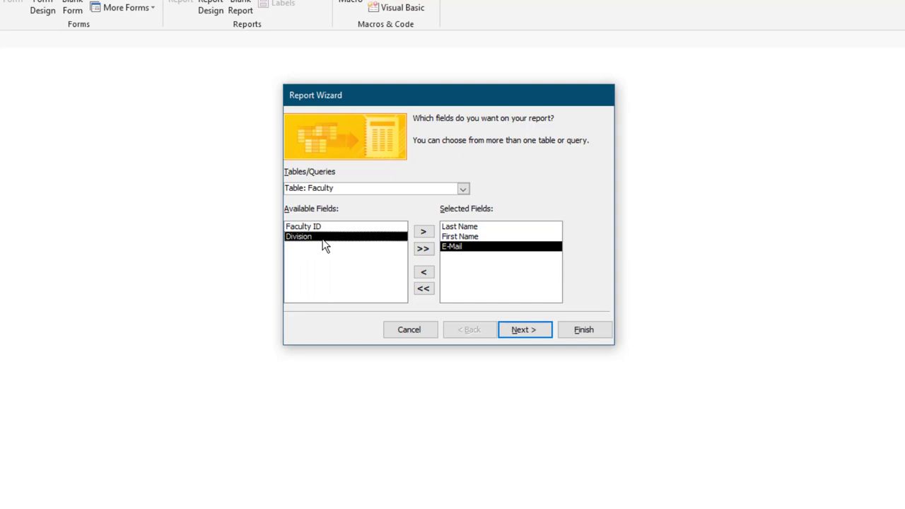
# Skip grouping and sort the records by Last Name, then First Name.
pyautogui.click(528, 331)
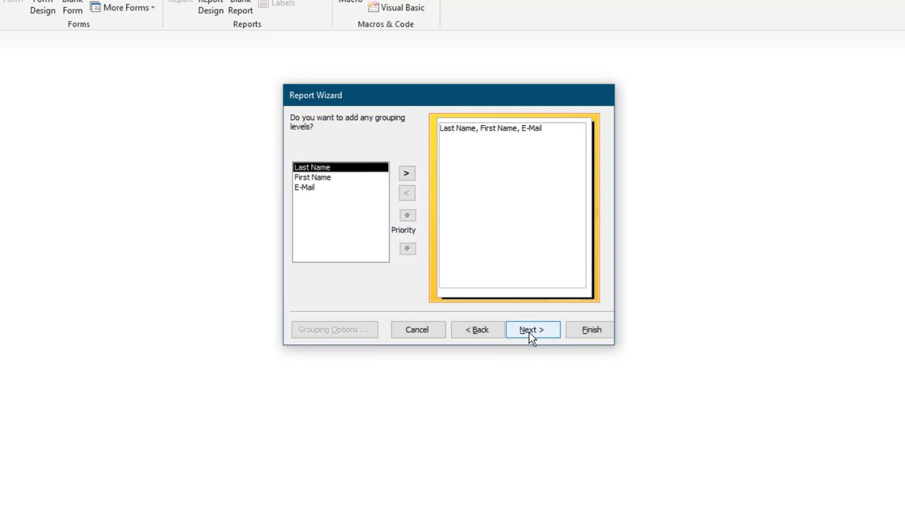
pyautogui.click(529, 332)
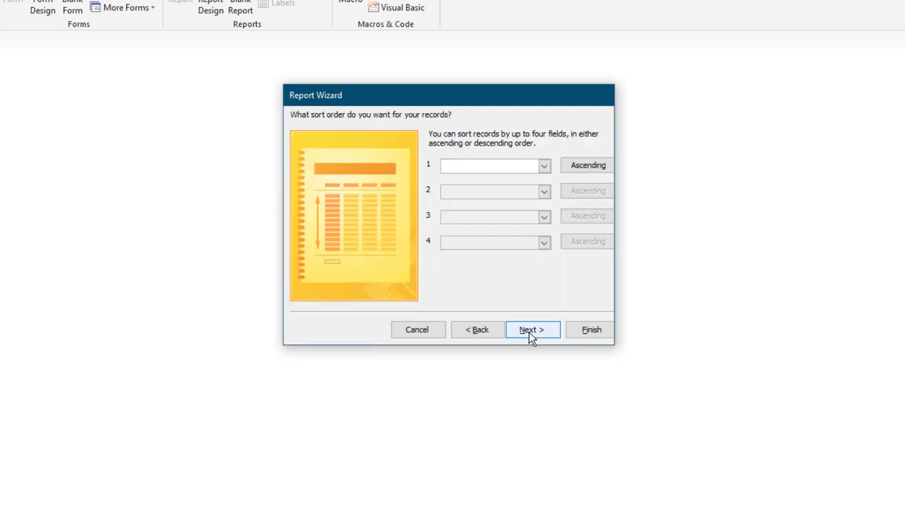
pyautogui.click(544, 166)
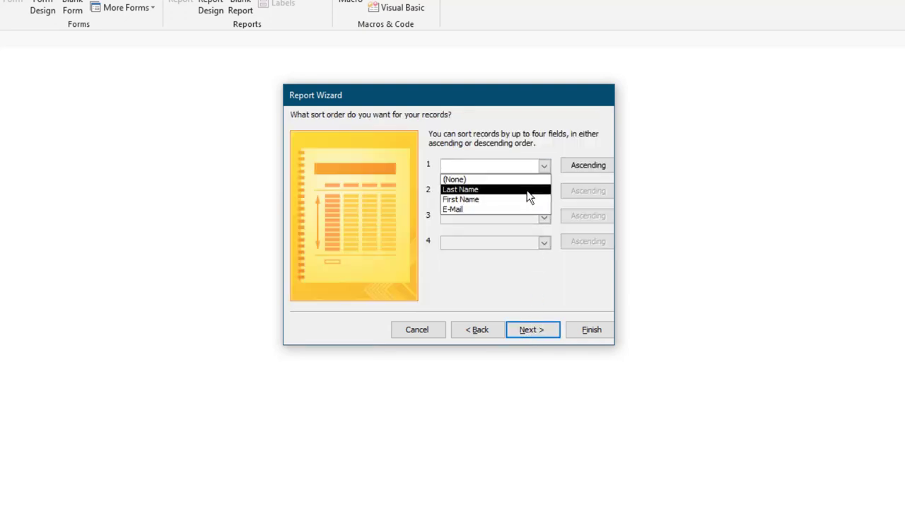
pyautogui.click(527, 190)
pyautogui.click(543, 192)
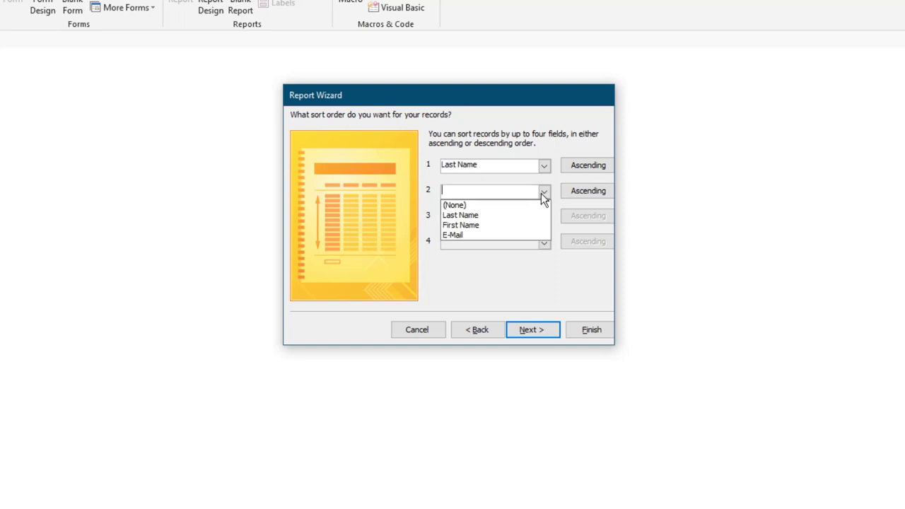
pyautogui.click(527, 225)
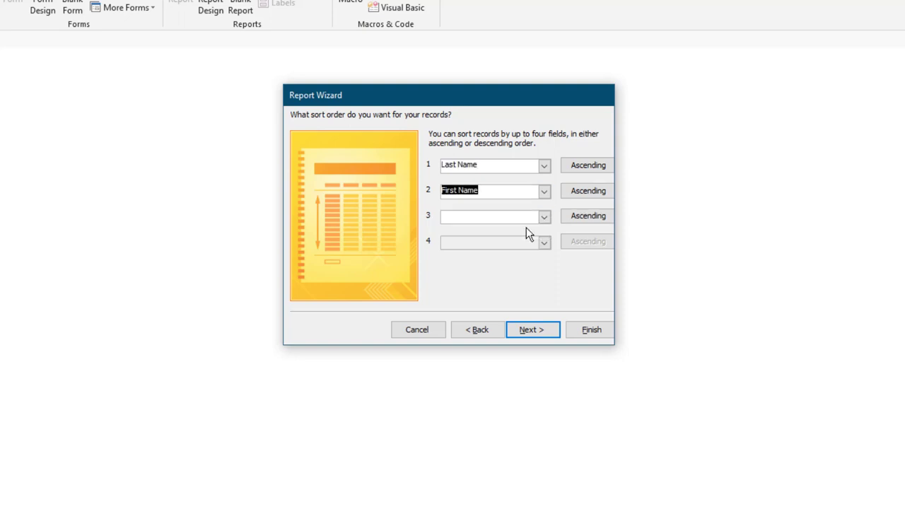
pyautogui.click(530, 328)
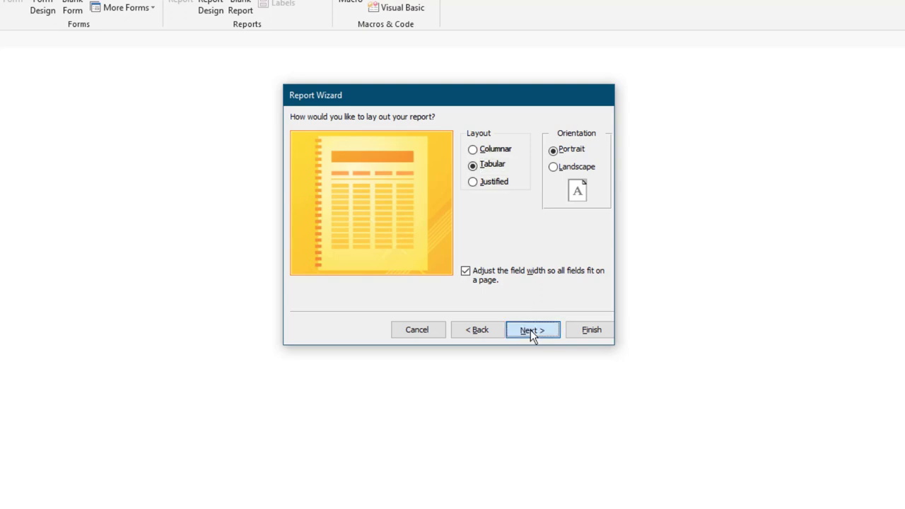
# Keep the tabular portrait layout, title it Faculty Contact Information, and finish the wizard.
pyautogui.click(530, 330)
pyautogui.write('Contact Information')
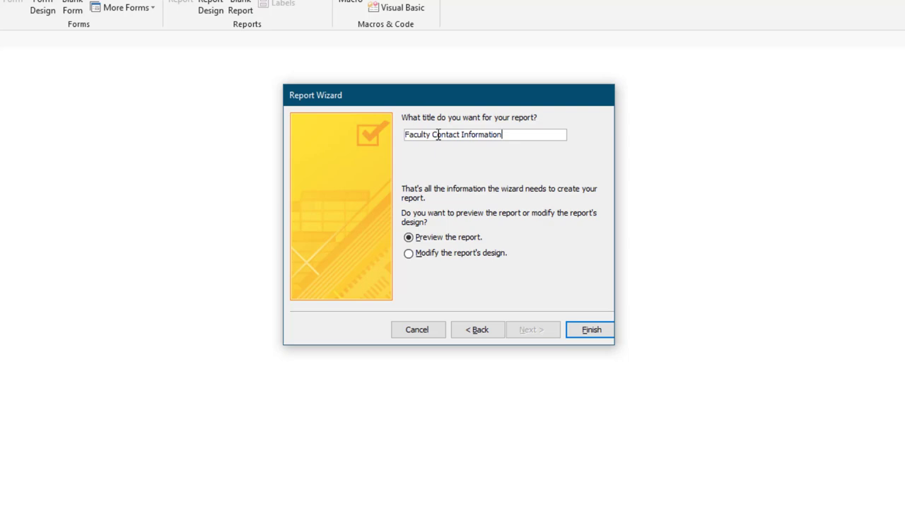
pyautogui.click(591, 331)
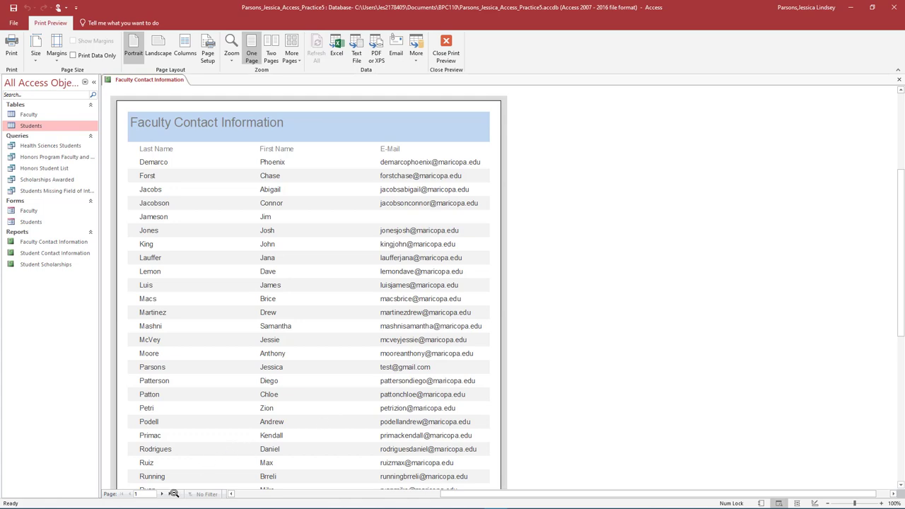
# Check the second preview page, then reopen the Faculty Contact Information report in Design view.
pyautogui.click(162, 494)
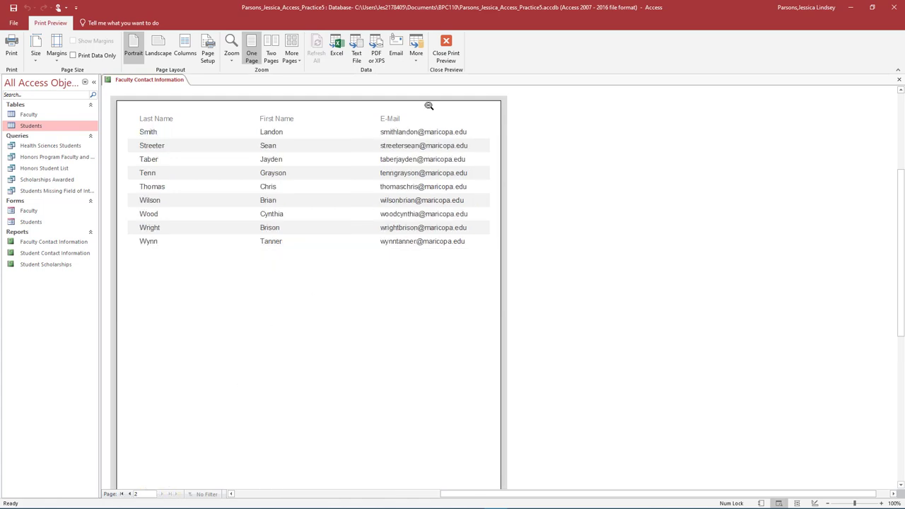
pyautogui.click(446, 47)
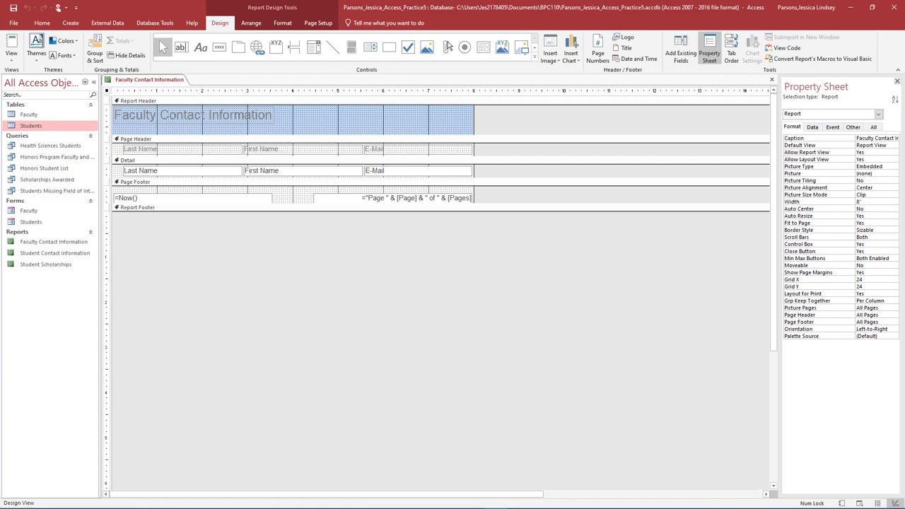
pyautogui.click(61, 245)
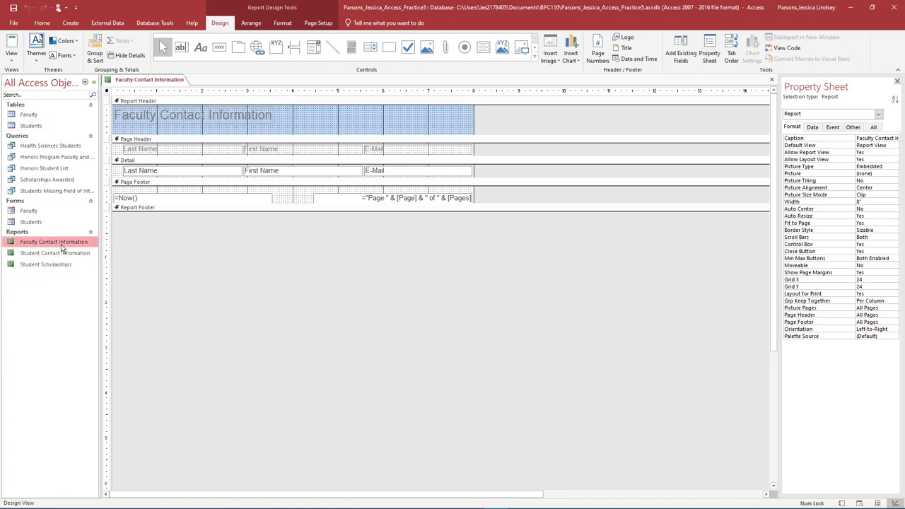
pyautogui.rightClick(61, 245)
pyautogui.click(86, 272)
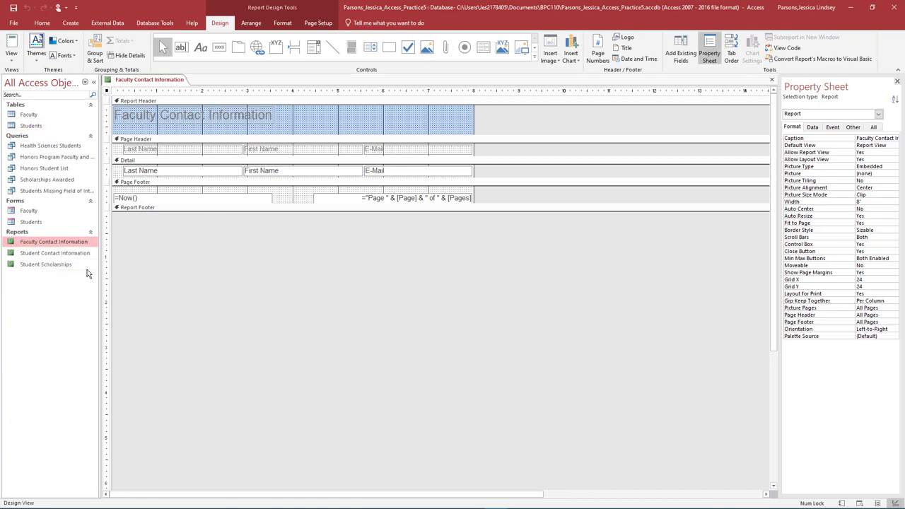
# Change the title to 'Honors Faculty E-mail Addresses' and move it right in a taller header.
pyautogui.click(186, 120)
pyautogui.click(212, 113)
pyautogui.hotkey('ctrl', 'a')
pyautogui.write('Honors Faculty E-mail')
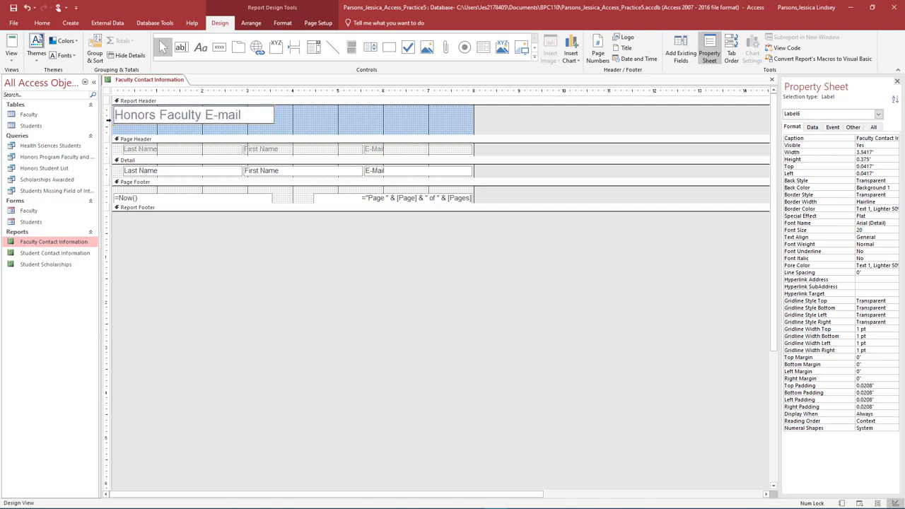
pyautogui.write(' Addresses')
pyautogui.moveTo(200, 123); pyautogui.dragTo(288, 173)
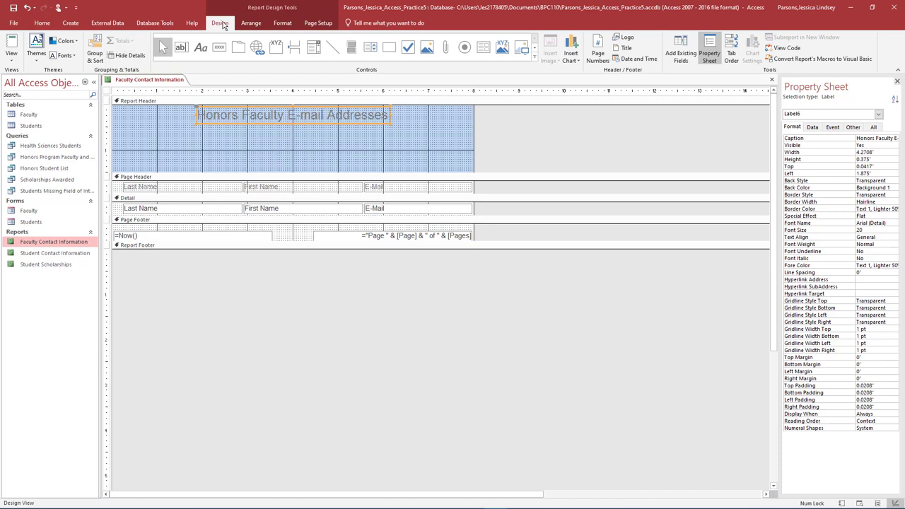
# Insert the Access_Practice_5_Puma picture into the Report Header.
pyautogui.click(376, 141)
pyautogui.click(556, 62)
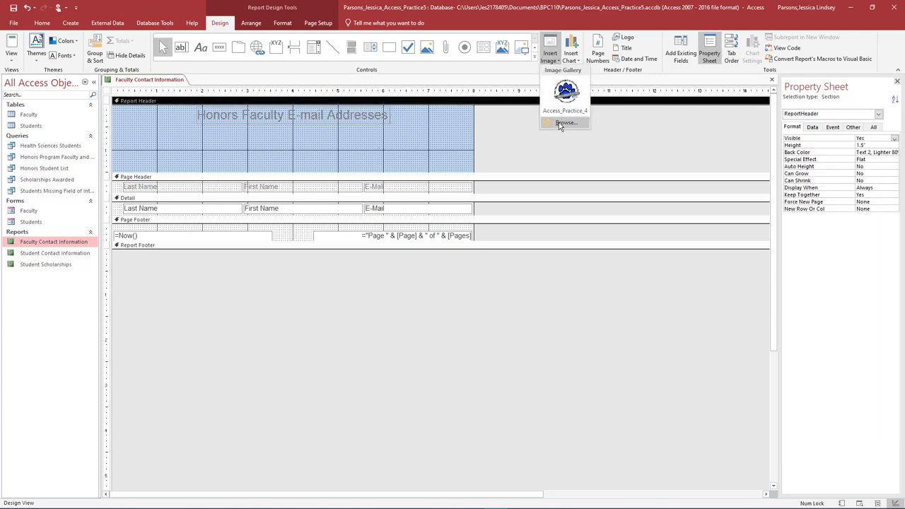
pyautogui.click(559, 123)
pyautogui.click(113, 79)
pyautogui.click(353, 240)
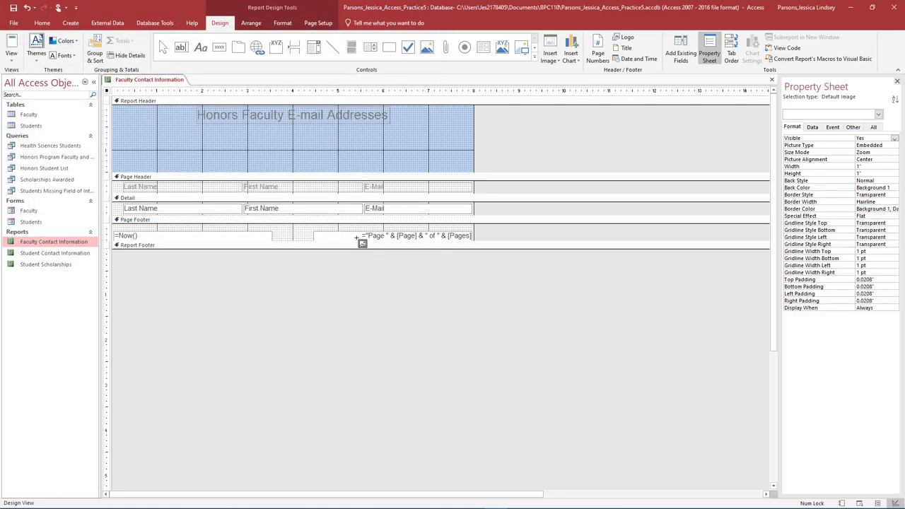
# Position the Puma logo up and left just beneath the title, then begin editing the E-Mail heading.
pyautogui.moveTo(274, 139); pyautogui.dragTo(347, 171)
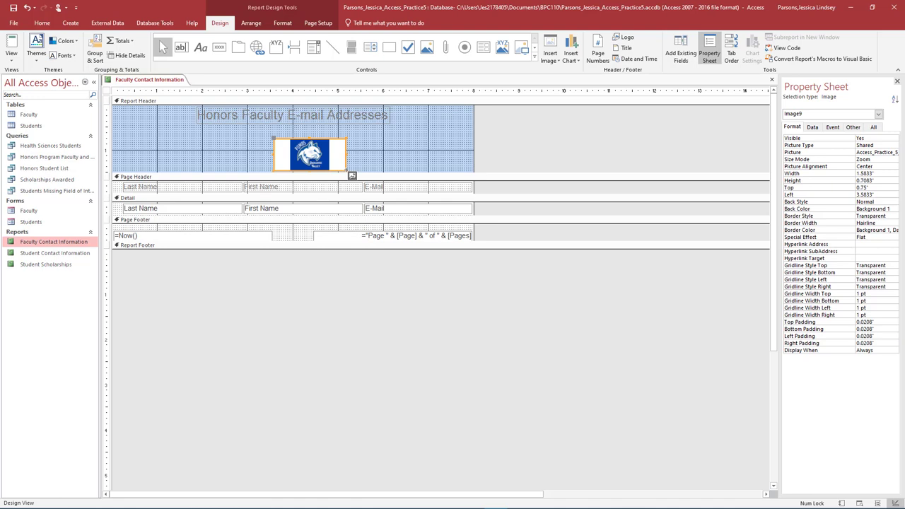
pyautogui.moveTo(346, 171); pyautogui.dragTo(314, 158)
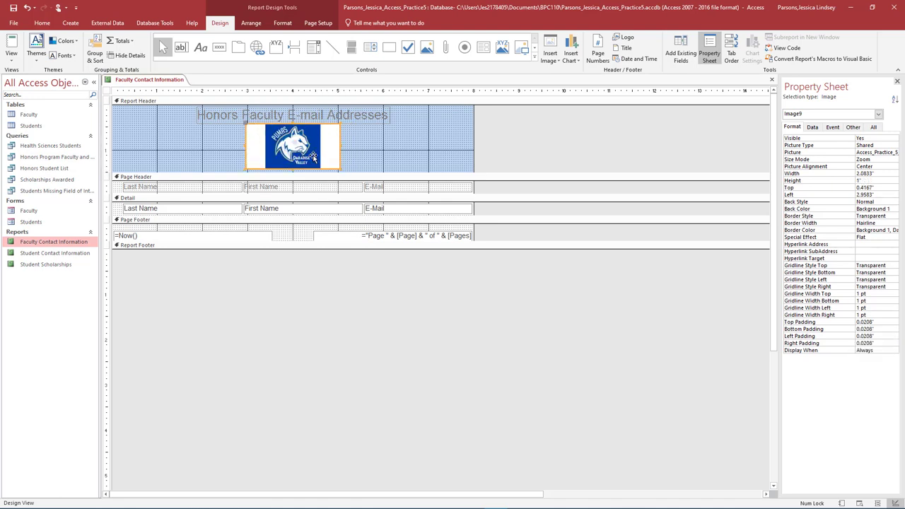
pyautogui.click(395, 187)
pyautogui.click(395, 188)
# Rename the E-Mail heading to 'Faculty Email Address' and drag the Report Footer taller.
pyautogui.moveTo(395, 187); pyautogui.dragTo(361, 186)
pyautogui.write('F')
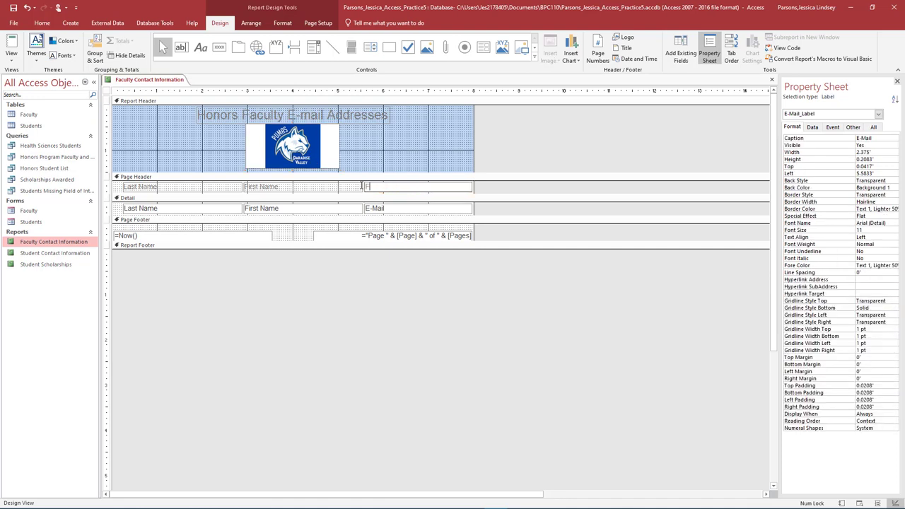
pyautogui.write('aculty Email Address')
pyautogui.moveTo(305, 249); pyautogui.dragTo(299, 295)
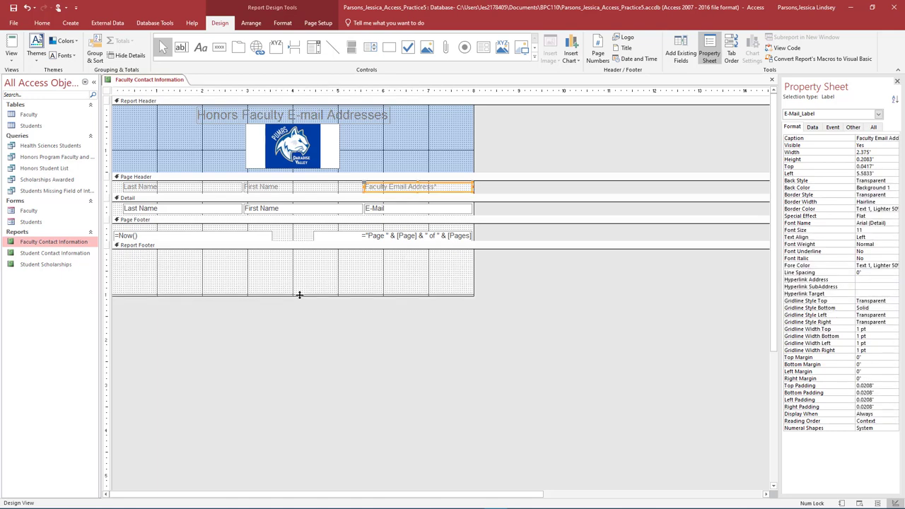
# Set the Report Footer height to 1 in its properties.
pyautogui.rightClick(267, 249)
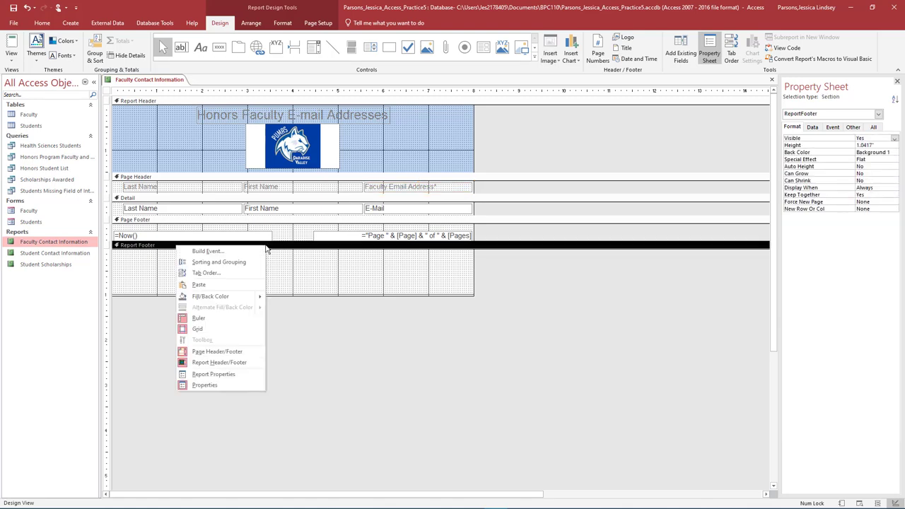
pyautogui.click(231, 384)
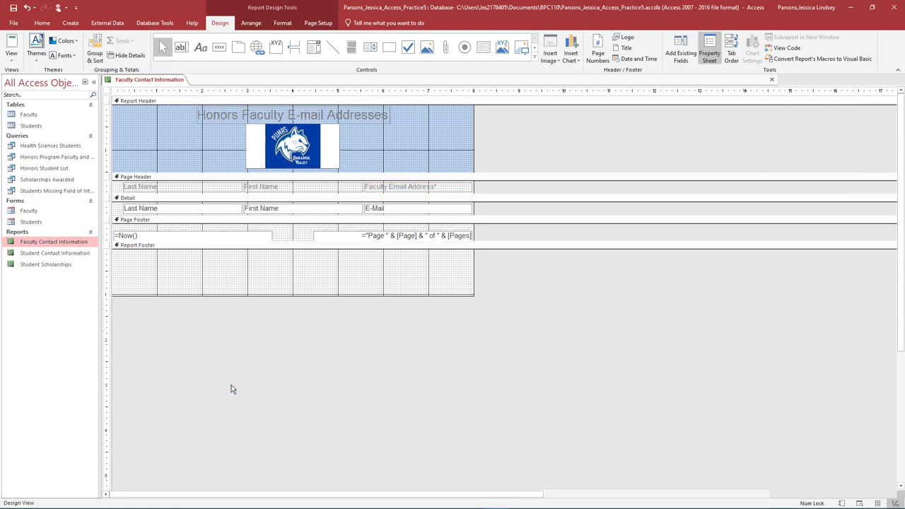
pyautogui.rightClick(260, 249)
pyautogui.click(201, 387)
pyautogui.doubleClick(857, 145)
pyautogui.write('1.0417"')
pyautogui.press('Return')
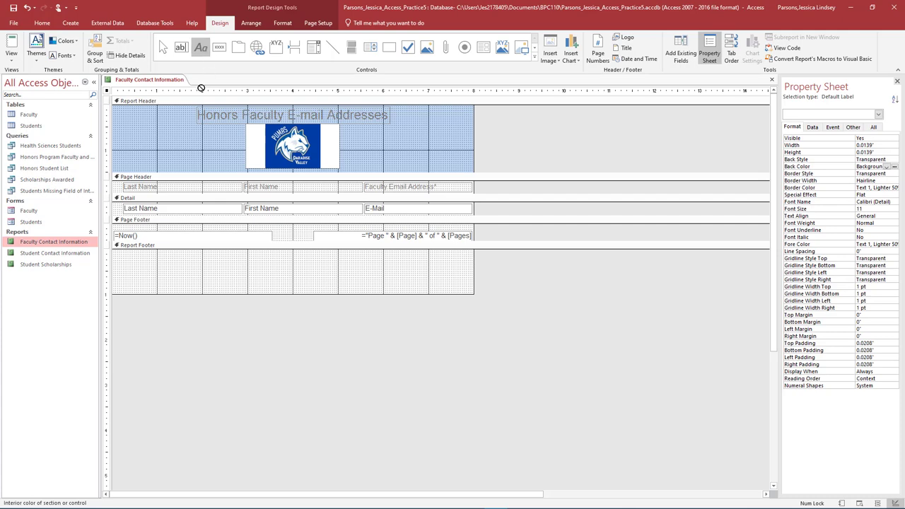
# Add a footer note asking readers to contact HR's e-mail about missing faculty emails, then save and close.
pyautogui.click(128, 259)
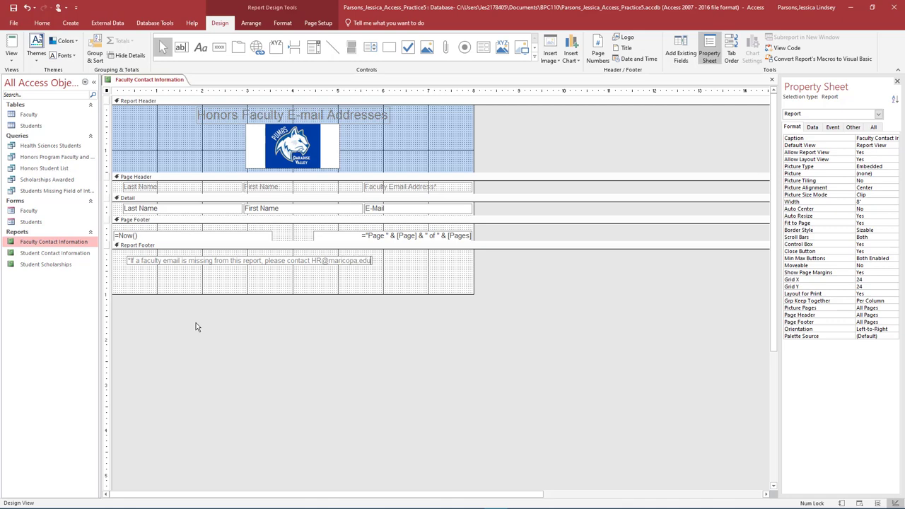
pyautogui.click(773, 81)
pyautogui.click(423, 288)
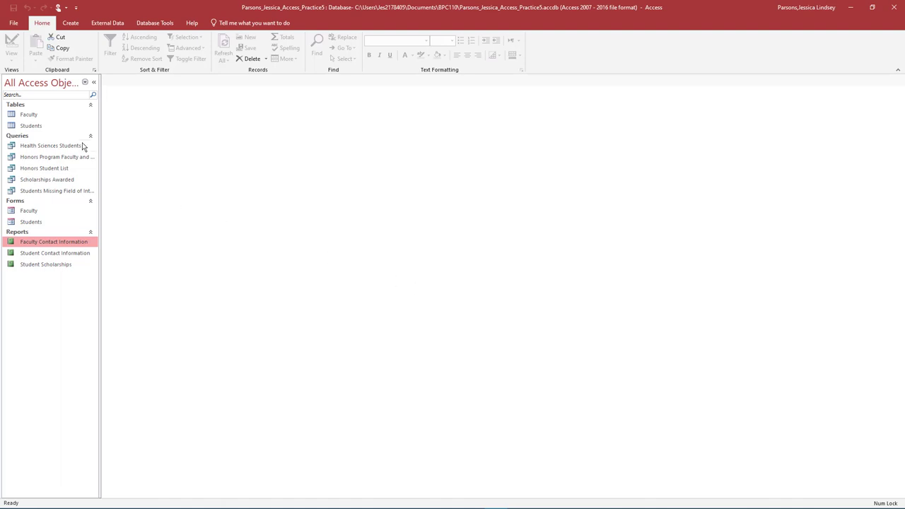
# Build a quick report from the Faculty table and show the Group & Sort pane.
pyautogui.click(38, 116)
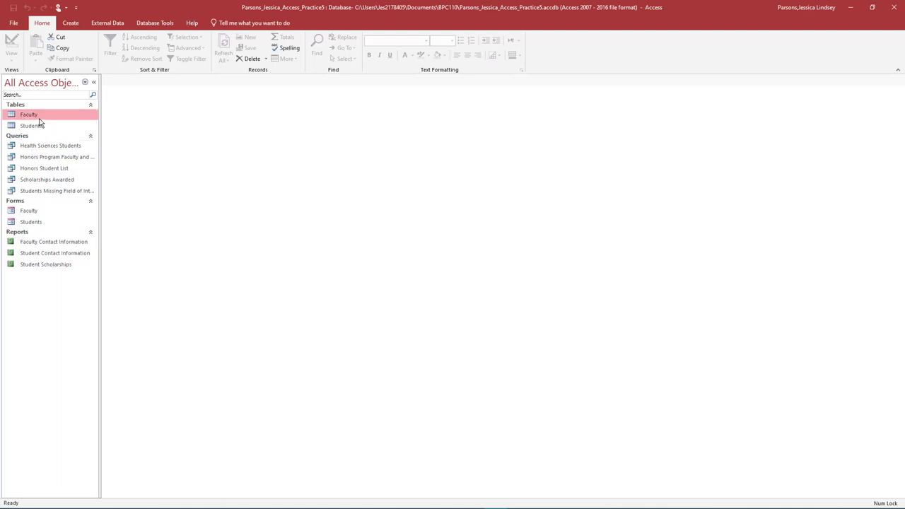
pyautogui.click(70, 23)
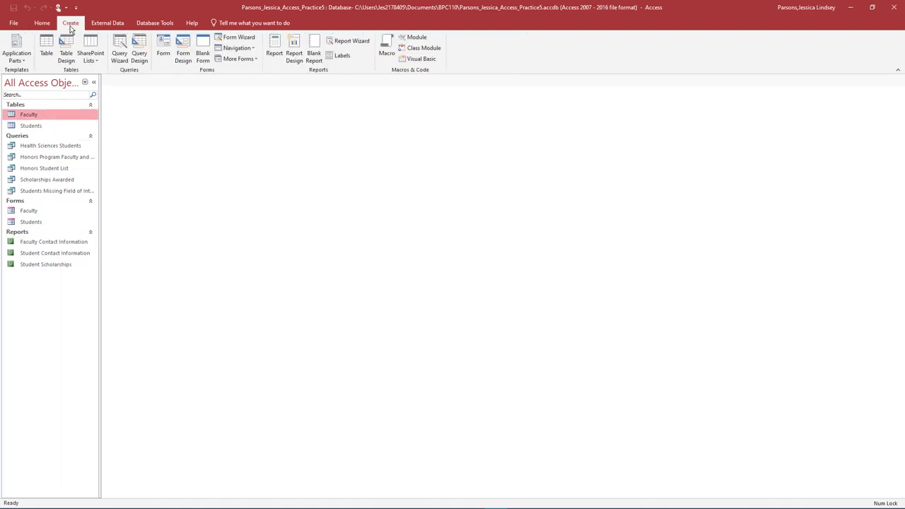
pyautogui.click(274, 48)
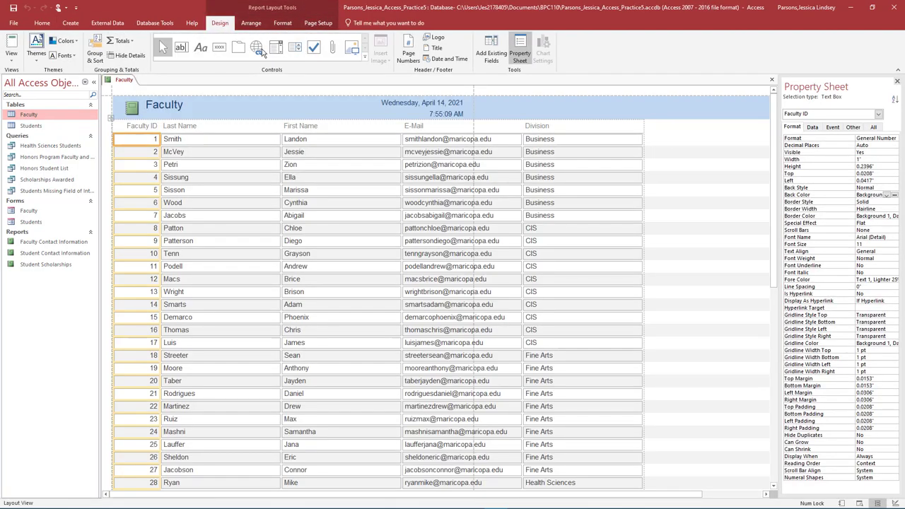
pyautogui.click(93, 83)
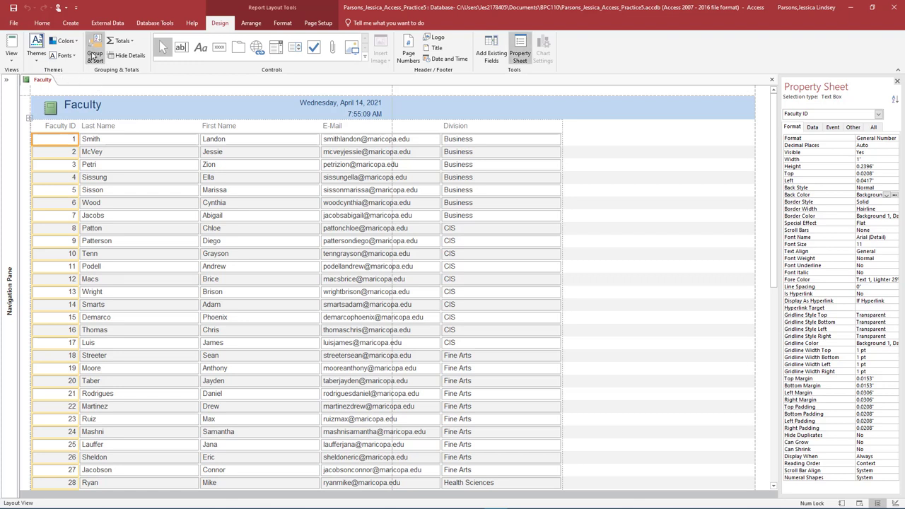
pyautogui.click(94, 55)
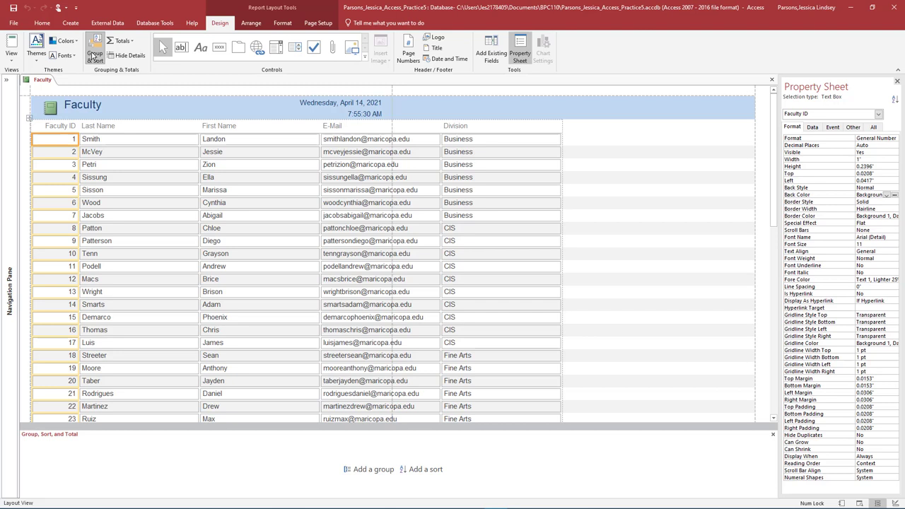
# Group the report by Division, keeping each whole group together on one page.
pyautogui.click(359, 471)
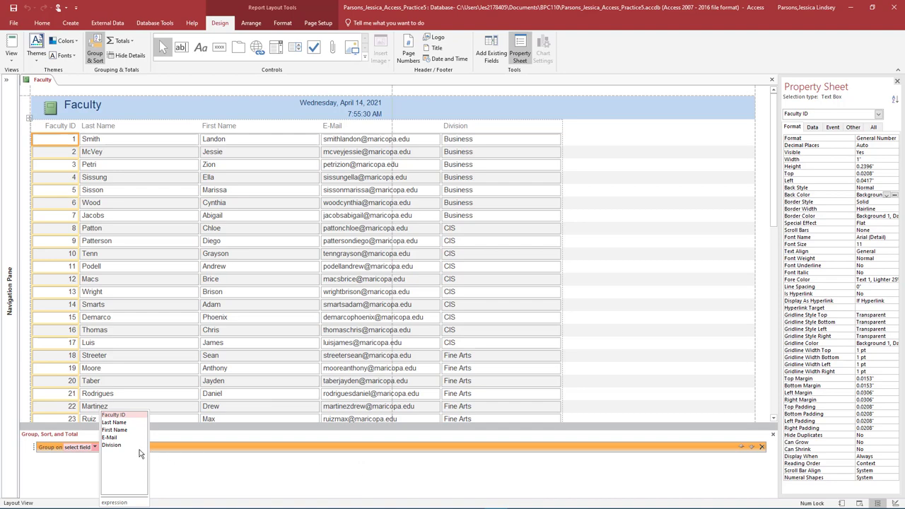
pyautogui.click(111, 445)
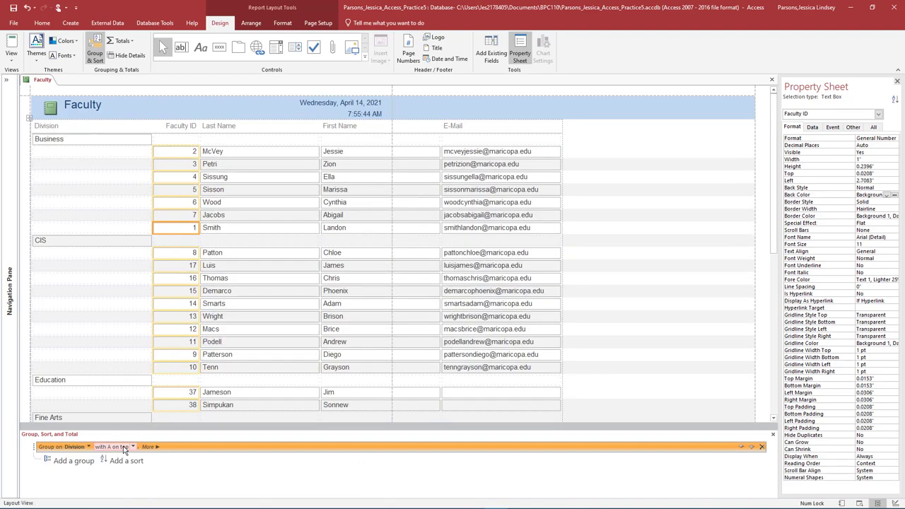
pyautogui.click(147, 448)
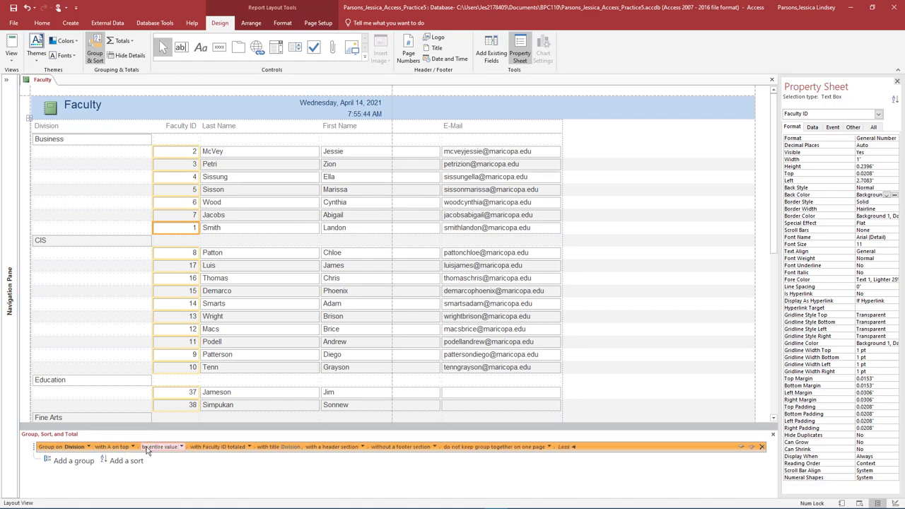
pyautogui.click(548, 447)
pyautogui.click(546, 464)
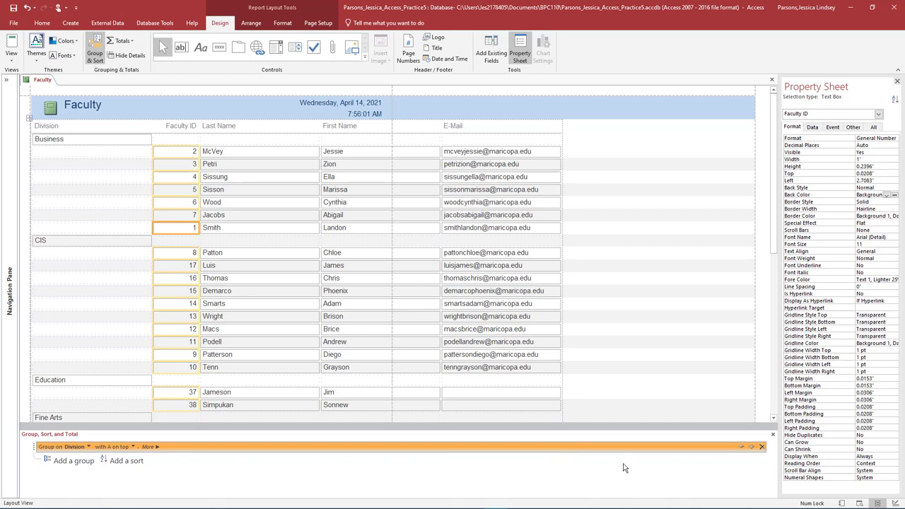
pyautogui.click(773, 434)
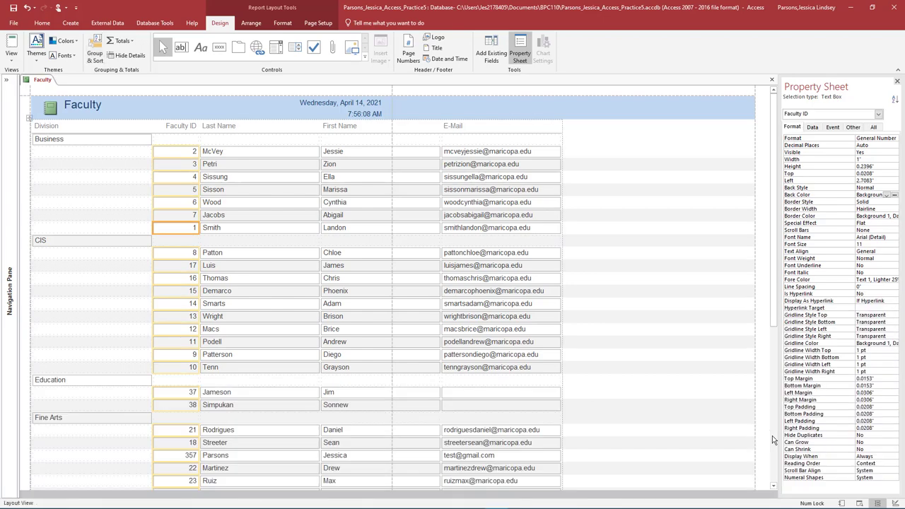
pyautogui.click(183, 125)
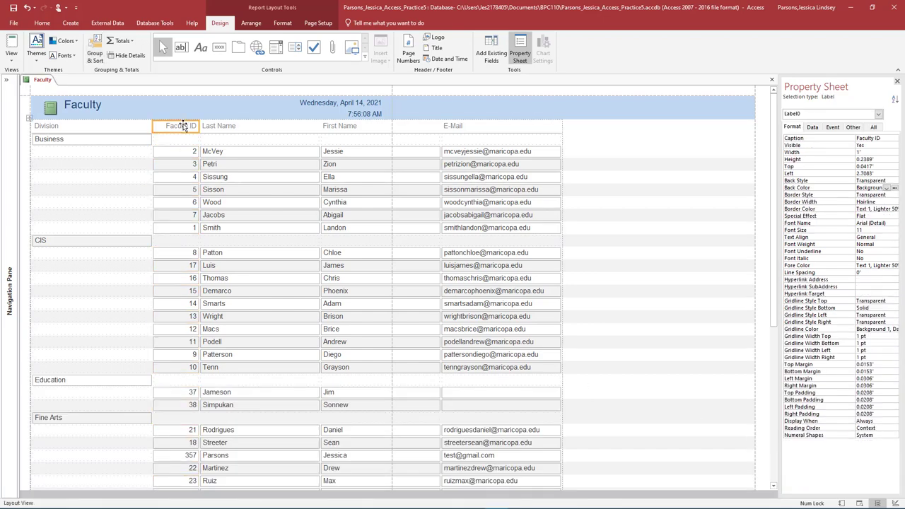
# Delete the Faculty ID and E-Mail columns from the report.
pyautogui.rightClick(182, 125)
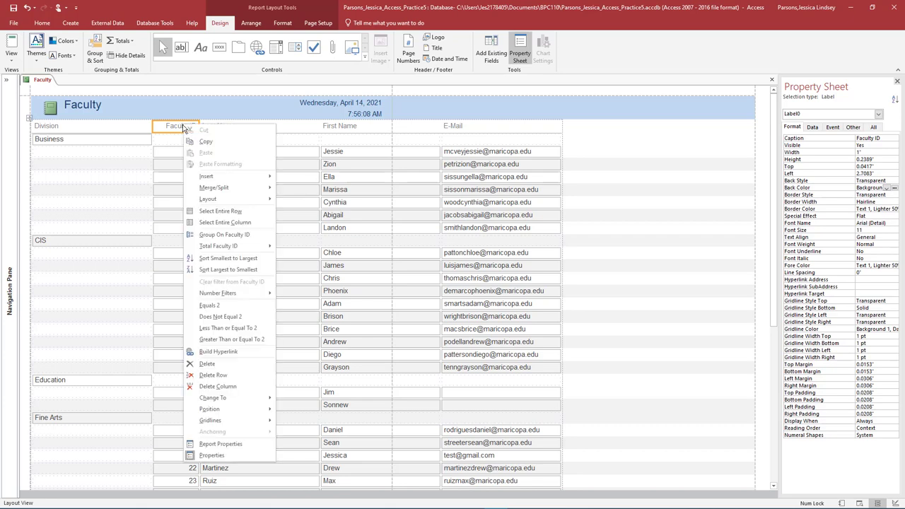
pyautogui.click(233, 394)
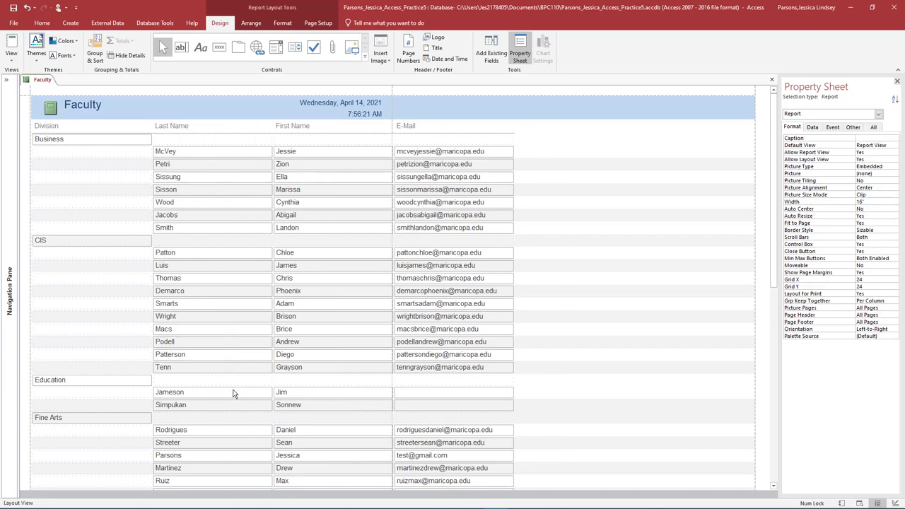
pyautogui.rightClick(414, 126)
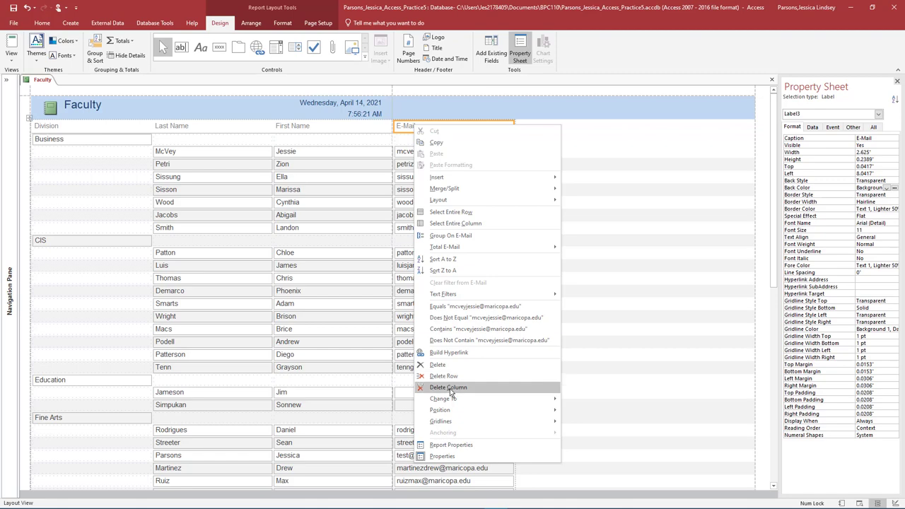
pyautogui.click(451, 390)
# Retitle the report 'Faculty Division Listing'.
pyautogui.click(91, 106)
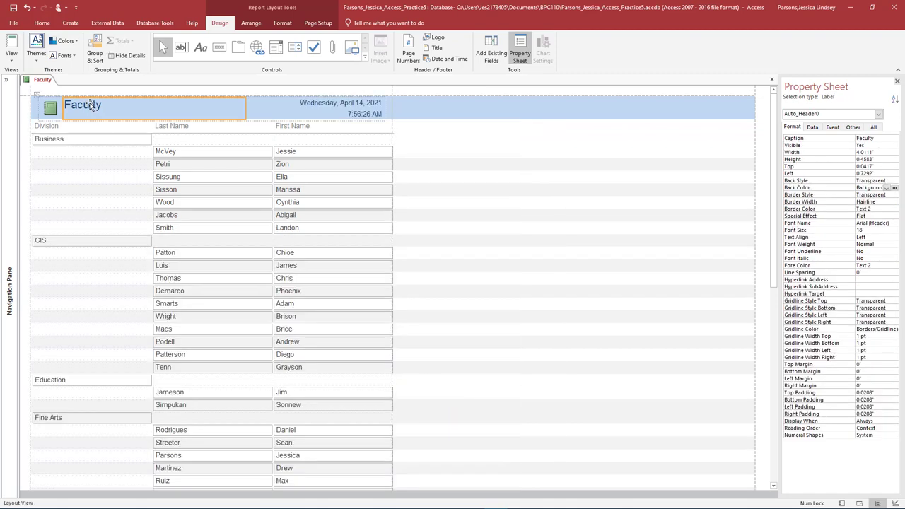
pyautogui.doubleClick(110, 105)
pyautogui.click(111, 105)
pyautogui.write('Division Listing')
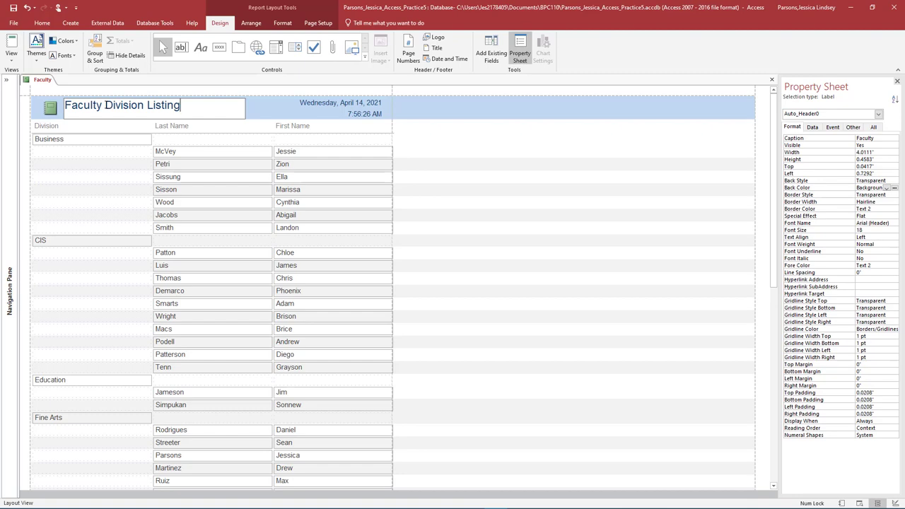
# Switch the report to Design view.
pyautogui.click(12, 48)
pyautogui.click(11, 60)
pyautogui.click(19, 137)
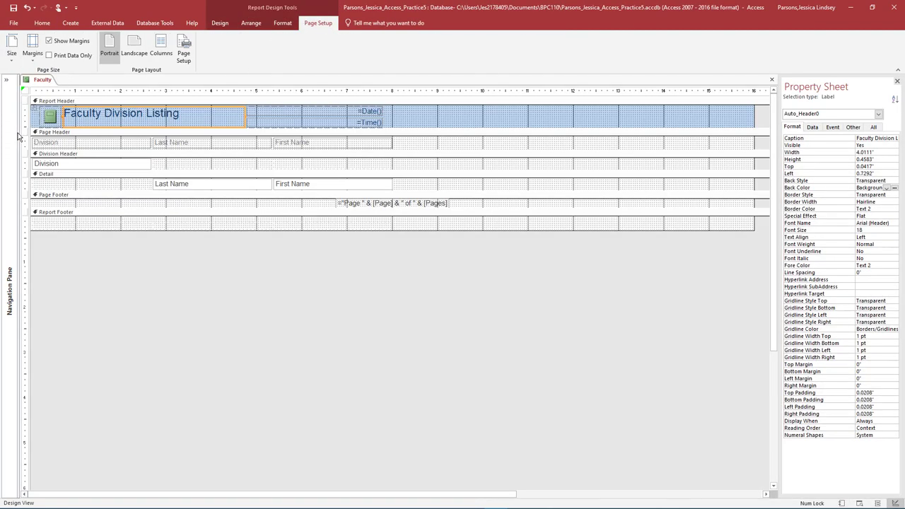
# Delete the header logo and give the Report Header section a #D8D8D8 light grey background.
pyautogui.click(51, 116)
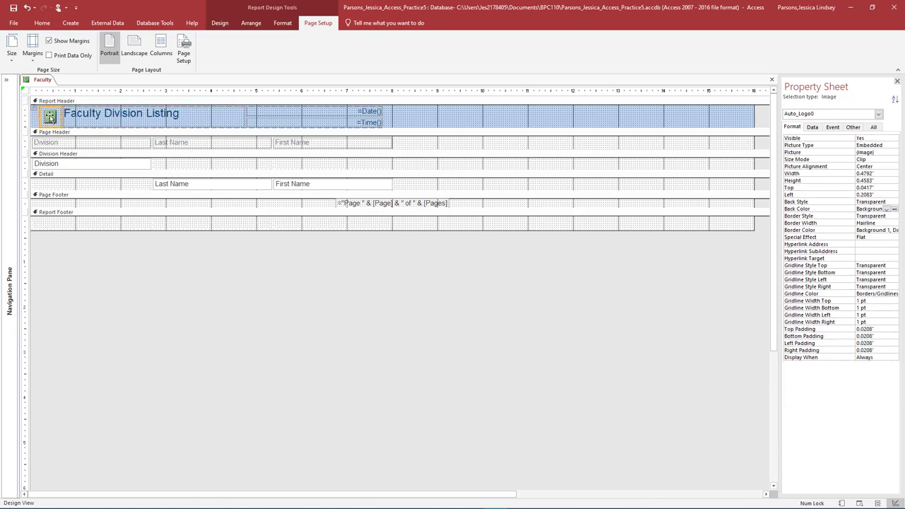
pyautogui.press('Delete')
pyautogui.rightClick(61, 101)
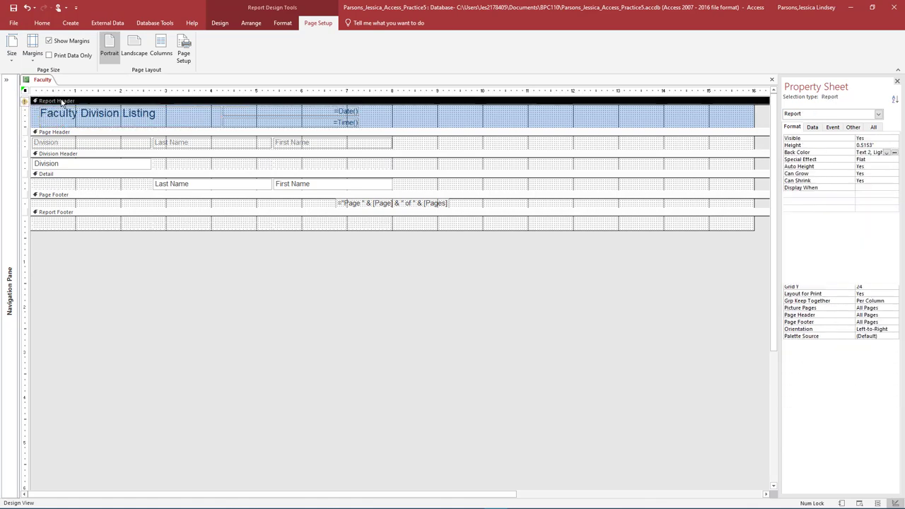
pyautogui.moveTo(68, 151)
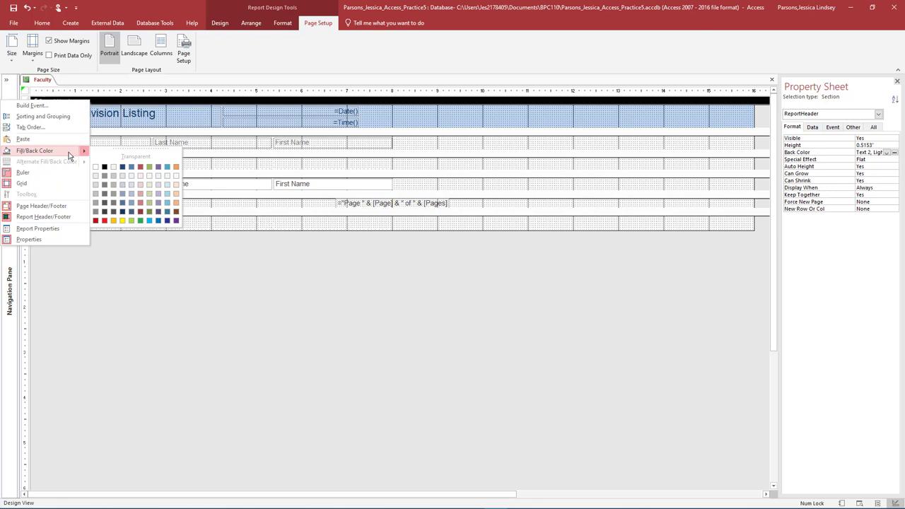
pyautogui.click(95, 201)
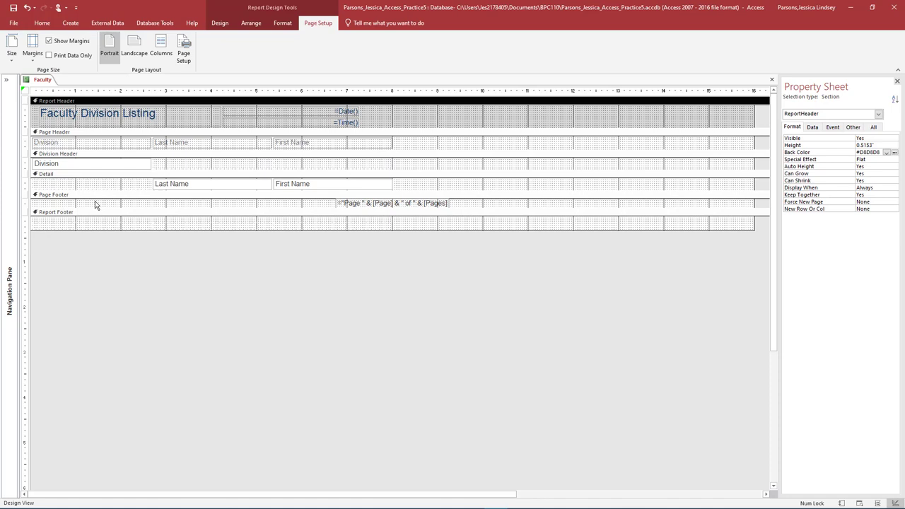
pyautogui.click(62, 143)
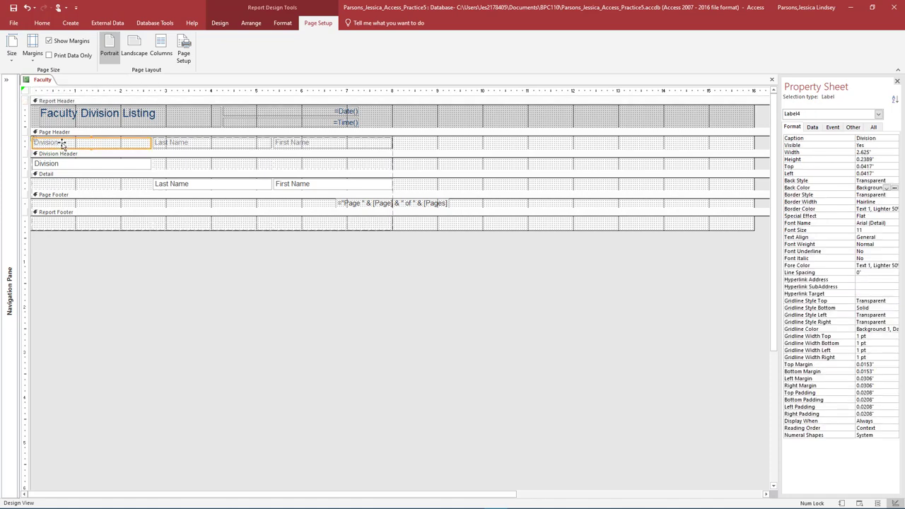
# Shade the Division heading label and the Division group-header box grey.
pyautogui.click(285, 23)
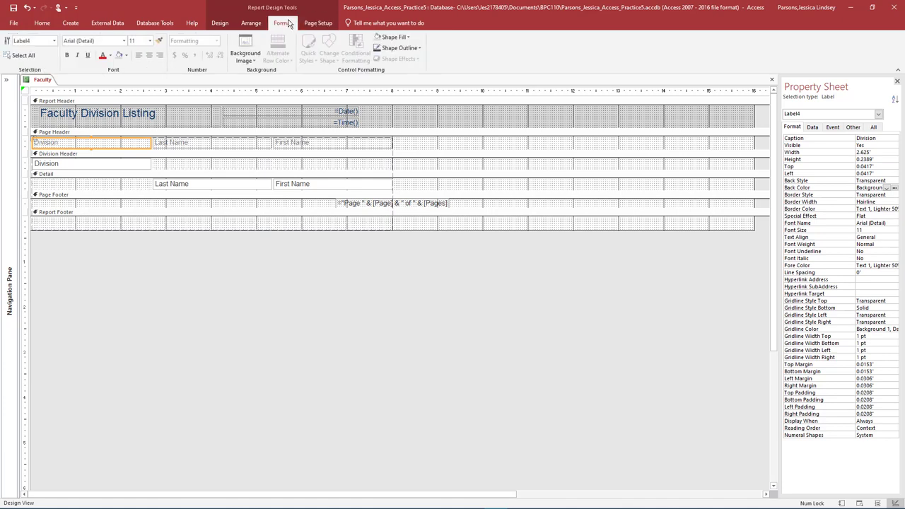
pyautogui.click(127, 55)
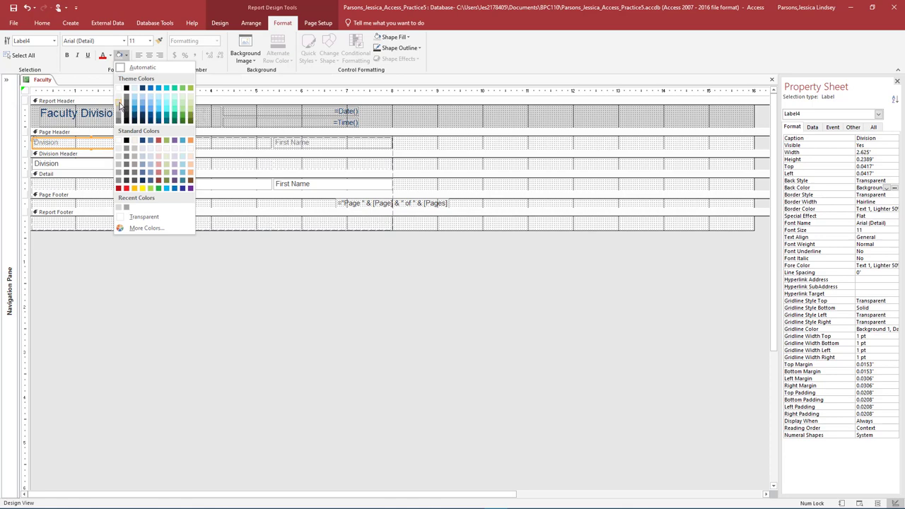
pyautogui.click(119, 105)
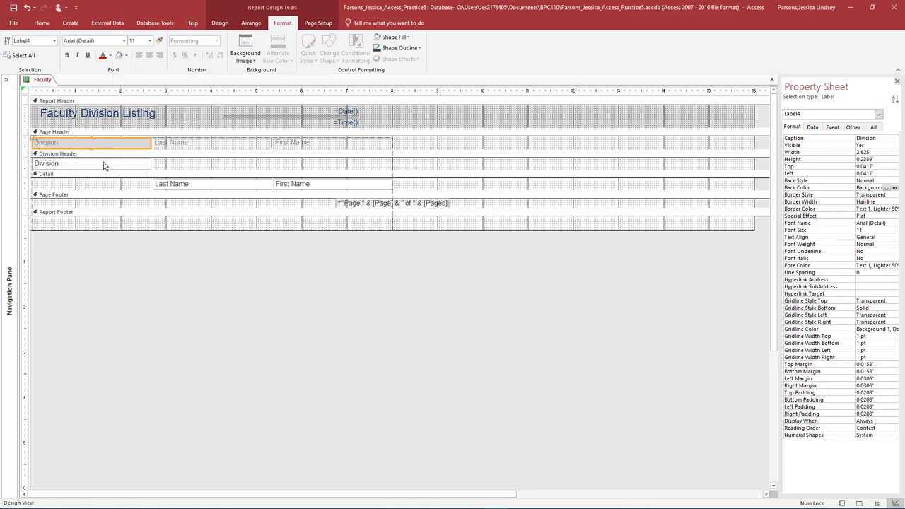
pyautogui.click(104, 165)
pyautogui.click(126, 55)
pyautogui.click(119, 105)
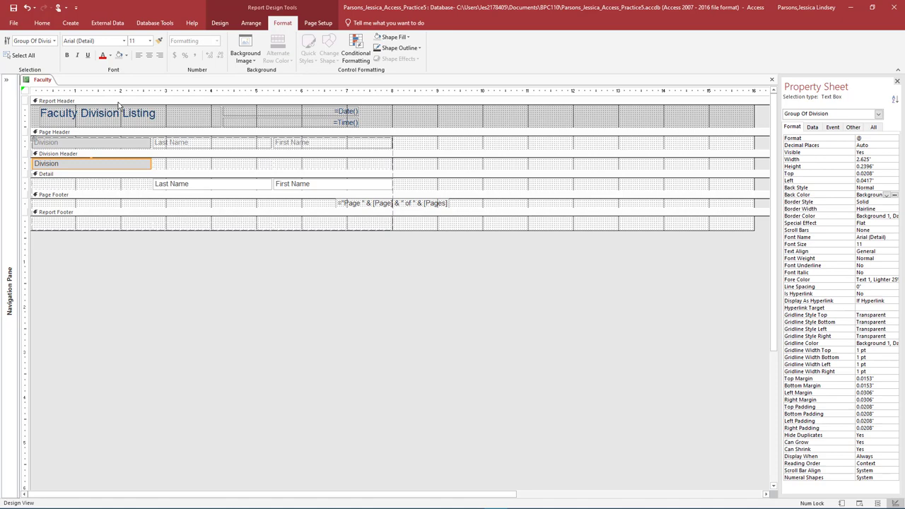
# Delete the page-number footer box and add a Report Footer label asking readers to e-mail HR with changes.
pyautogui.click(364, 204)
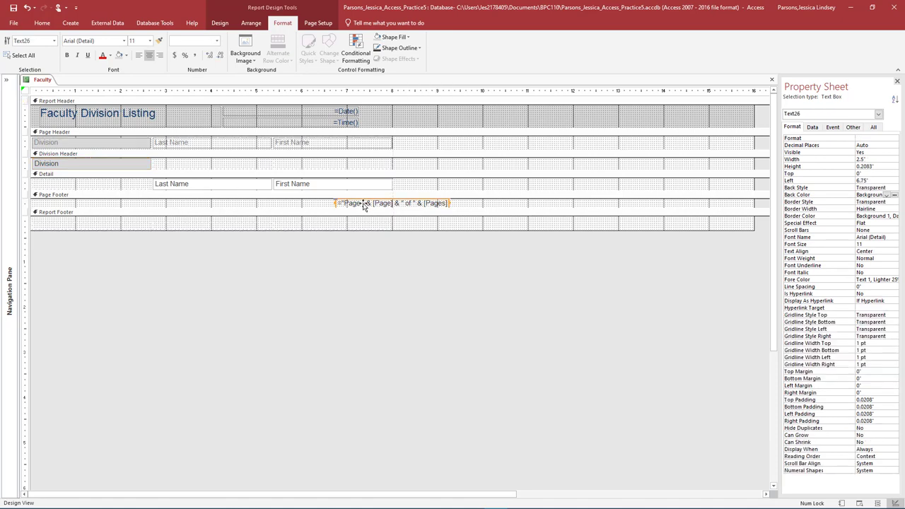
pyautogui.press('Delete')
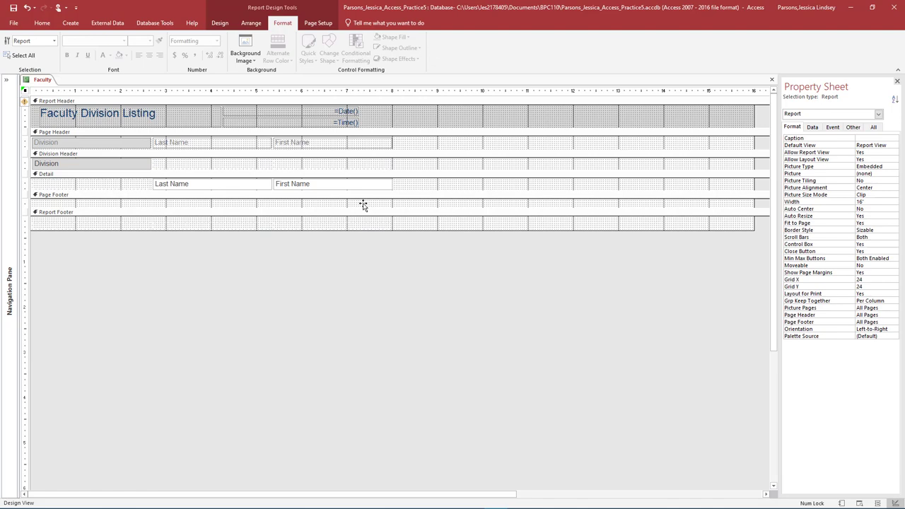
pyautogui.click(220, 22)
pyautogui.click(200, 48)
pyautogui.moveTo(46, 221); pyautogui.dragTo(78, 228)
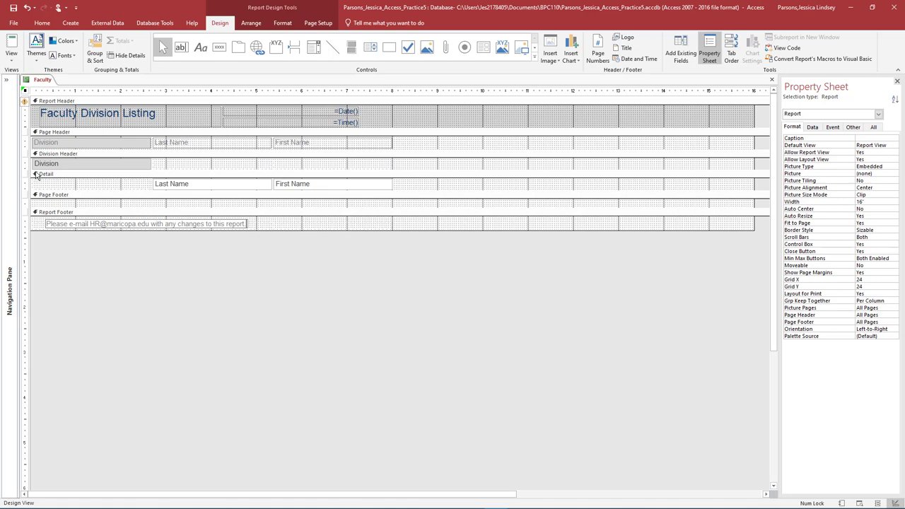
# Set the entire Division column's width to 2.5 inches and switch to Print Preview.
pyautogui.click(72, 143)
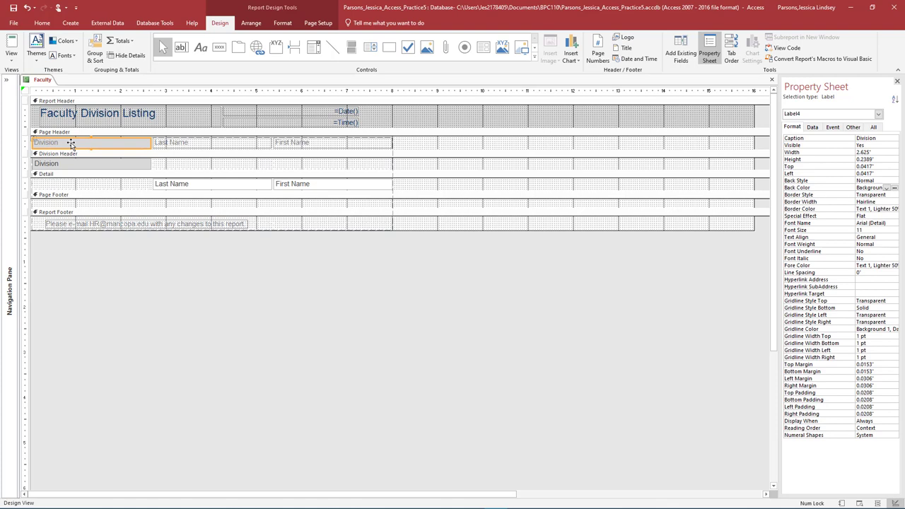
pyautogui.rightClick(71, 143)
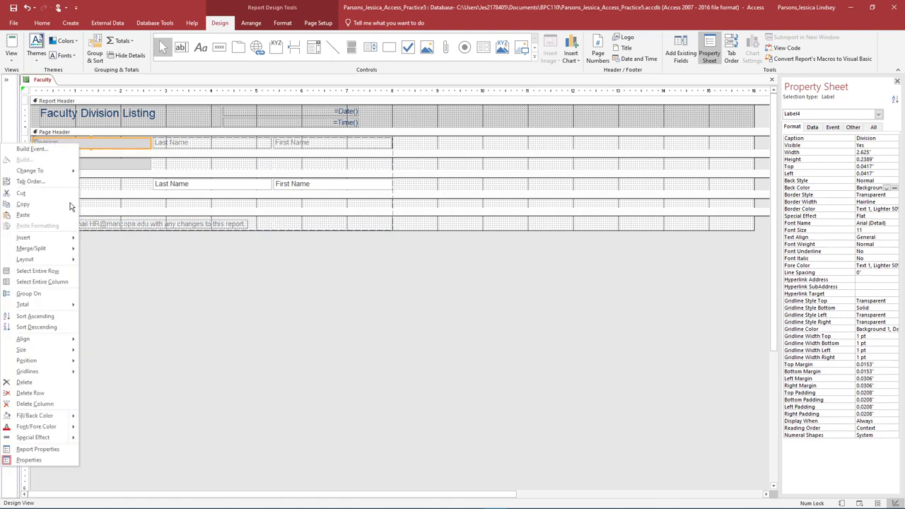
pyautogui.click(59, 283)
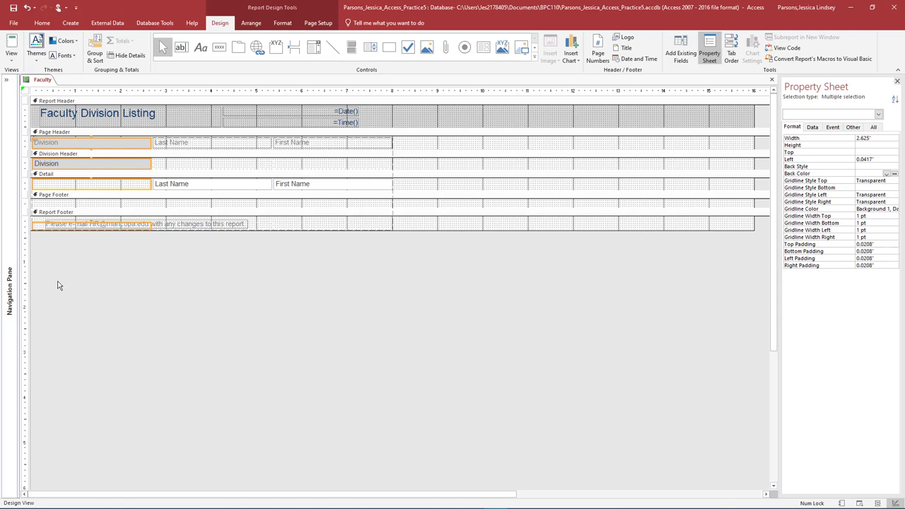
pyautogui.click(148, 142)
pyautogui.moveTo(149, 142); pyautogui.dragTo(142, 142)
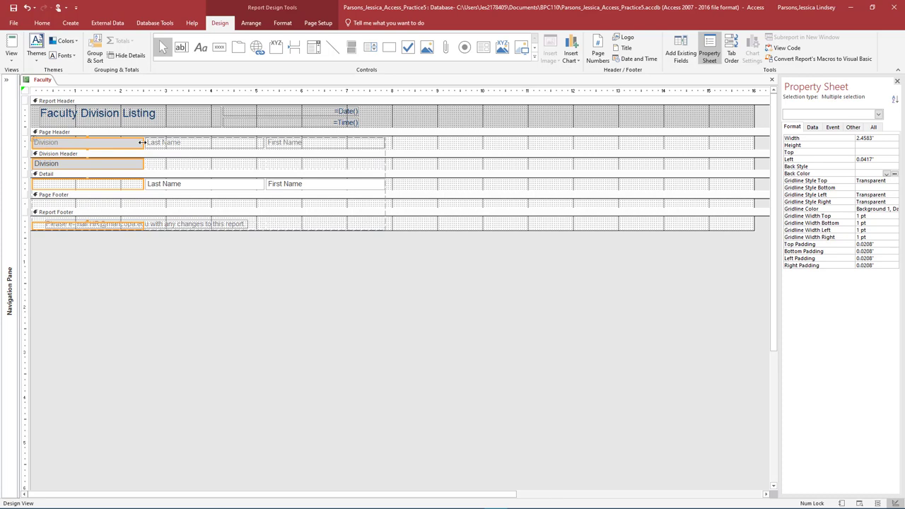
pyautogui.moveTo(877, 138); pyautogui.dragTo(854, 137)
pyautogui.write('2.5')
pyautogui.press('Return')
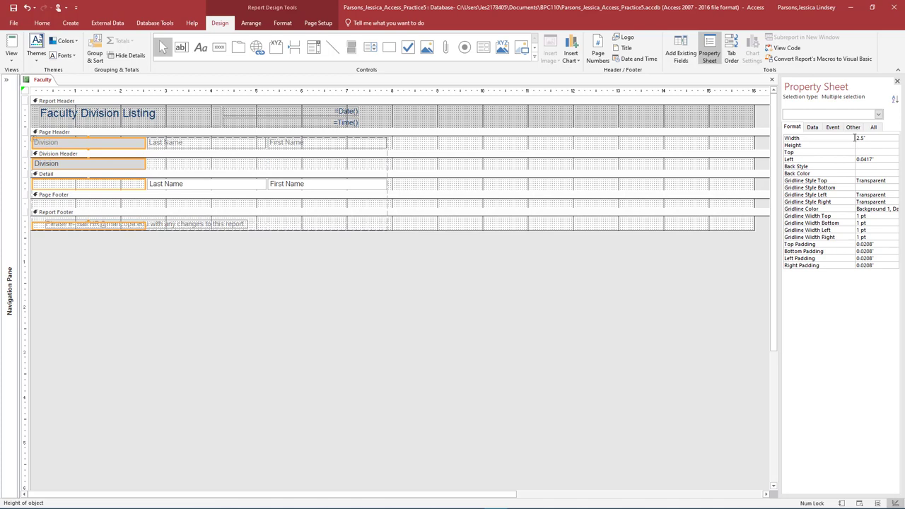
pyautogui.click(11, 56)
pyautogui.click(32, 96)
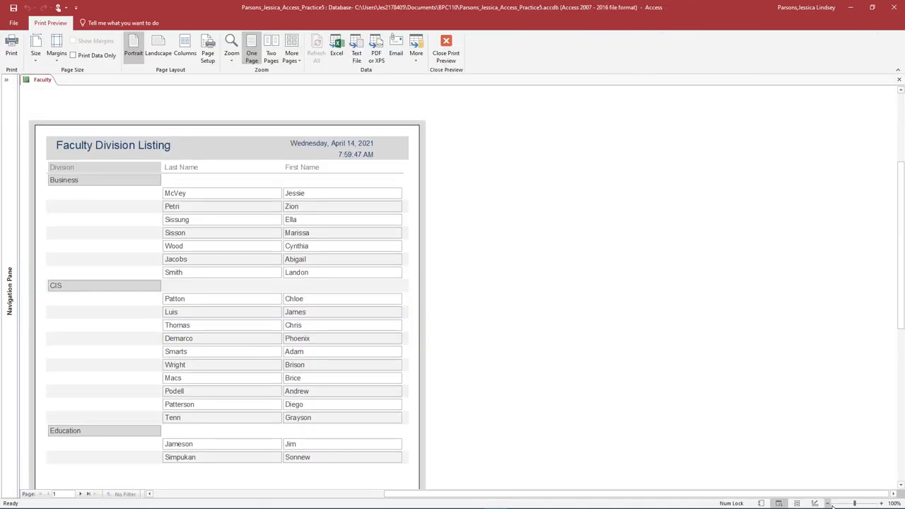
# Zoom and page forward through the preview, toggle Print Data Only, then close Print Preview.
pyautogui.click(866, 504)
pyautogui.moveTo(866, 504); pyautogui.dragTo(854, 503)
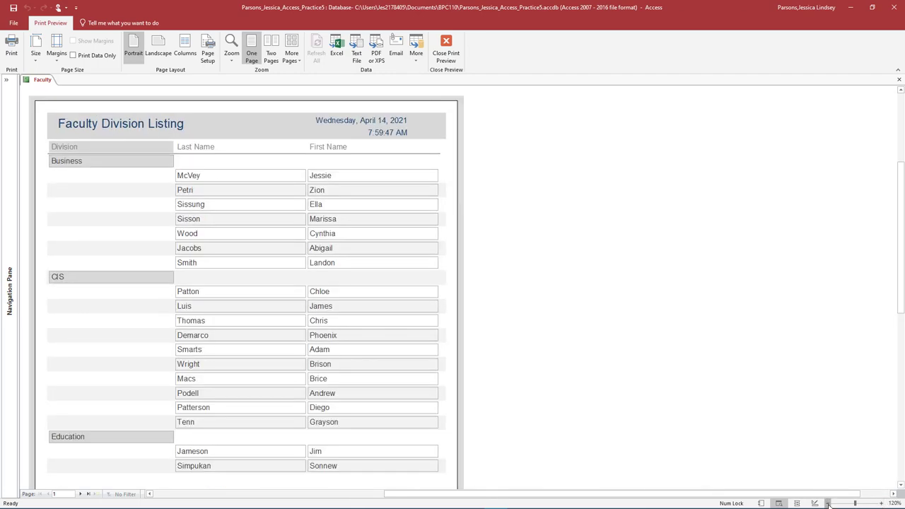
pyautogui.click(80, 494)
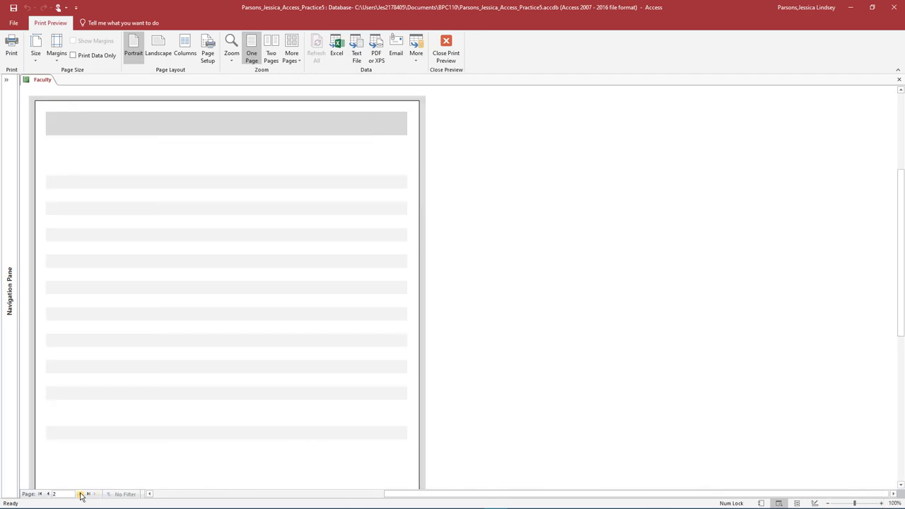
pyautogui.click(81, 494)
pyautogui.click(80, 494)
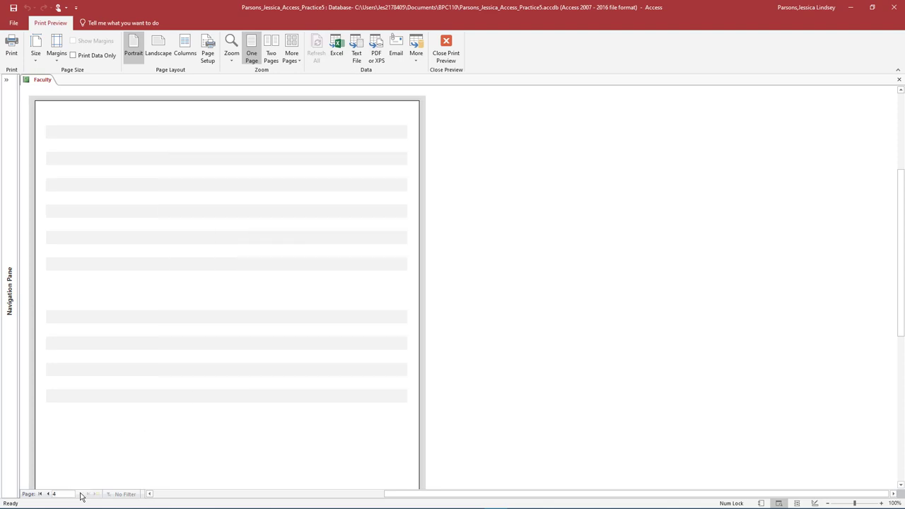
pyautogui.click(72, 56)
pyautogui.click(445, 290)
pyautogui.click(450, 60)
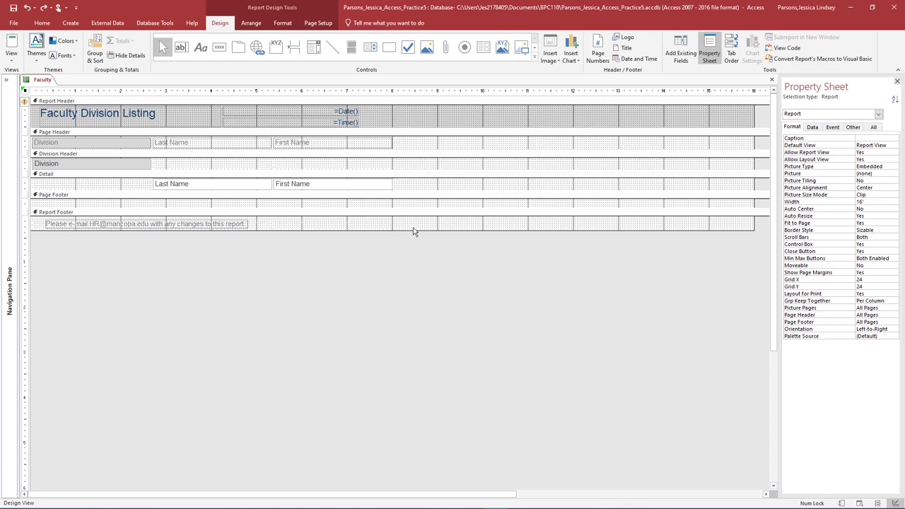
# Save the report as 'Faculty Division Listing', close it, and expand the Navigation Pane.
pyautogui.rightClick(42, 80)
pyautogui.click(51, 84)
pyautogui.write('Faculty')
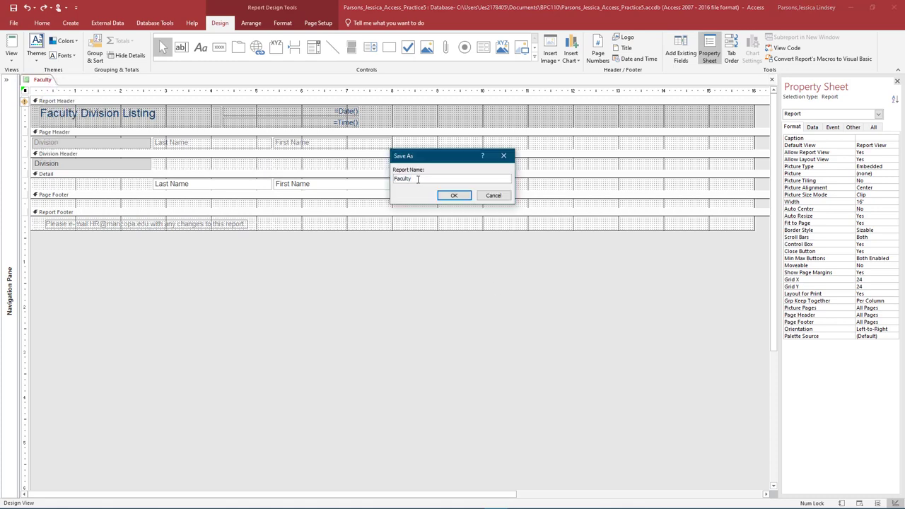
pyautogui.write(' Division Listing')
pyautogui.click(460, 195)
pyautogui.hotkey('ctrl', 'w')
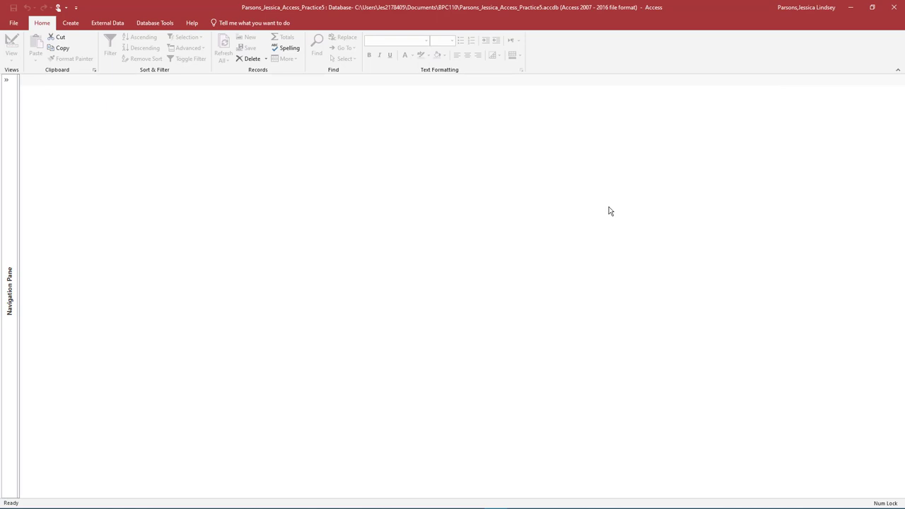
pyautogui.click(7, 80)
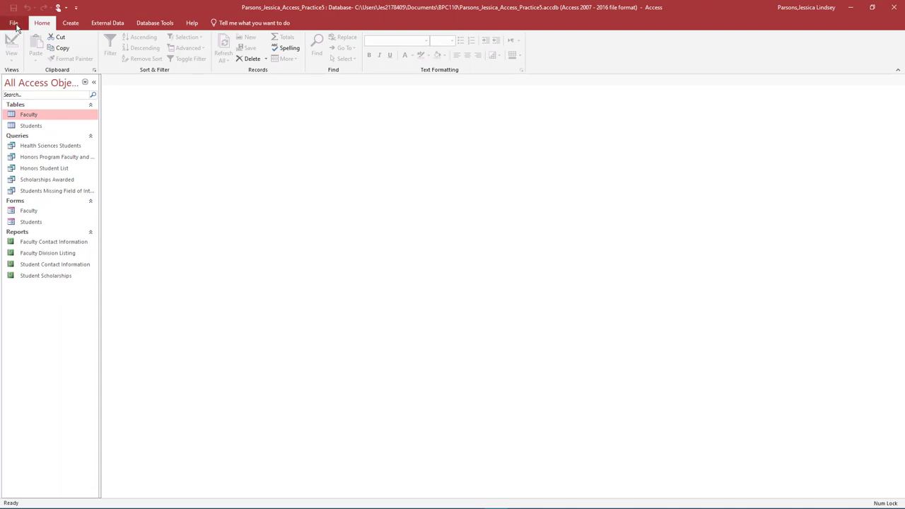
# Close the Practice5 database from the File menu and exit Access.
pyautogui.click(13, 24)
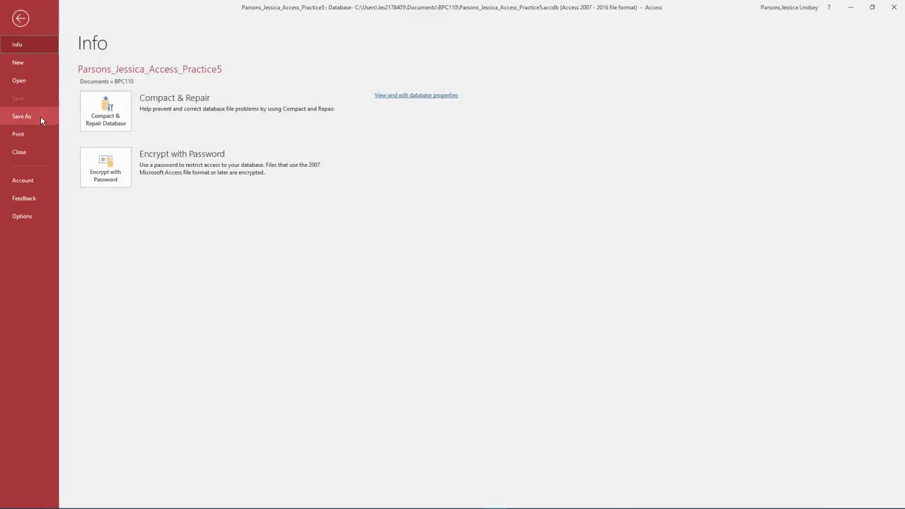
pyautogui.click(41, 155)
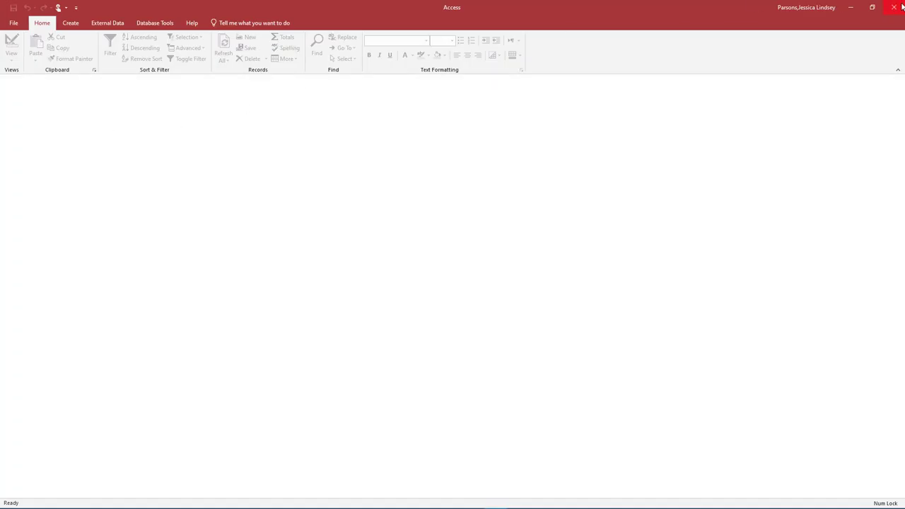
pyautogui.click(894, 7)
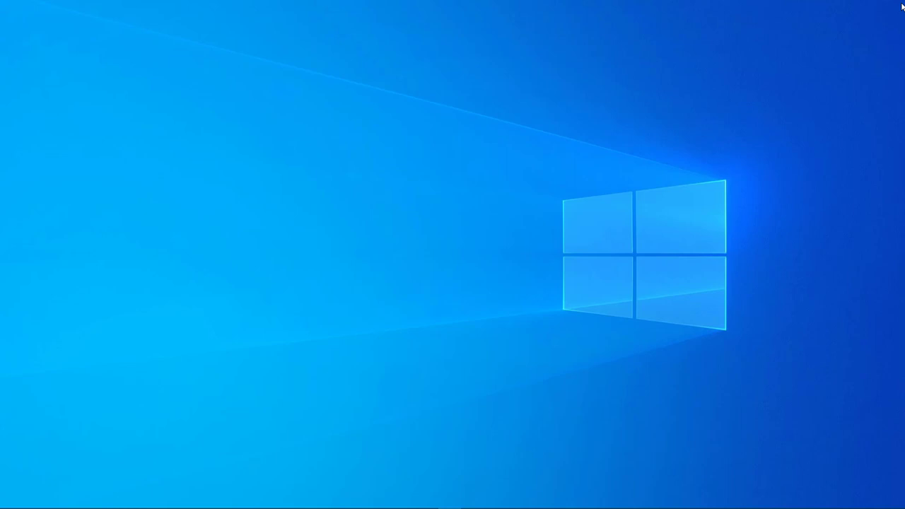